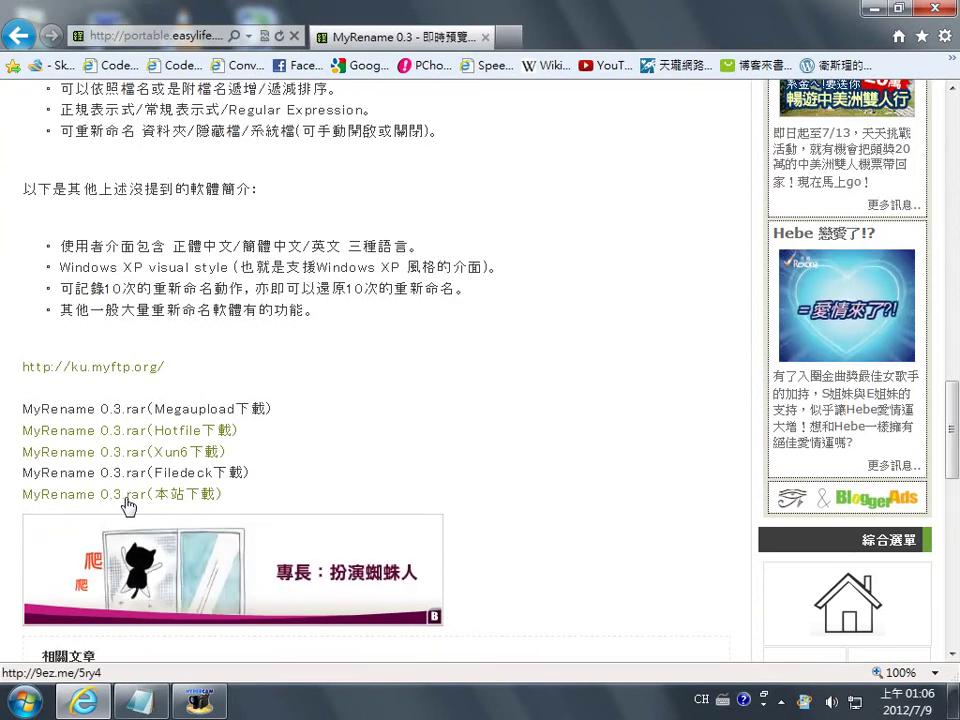
Step: Start the direct download of MyRename 0.3.rar through the article's 本站下載 link
click(130, 505)
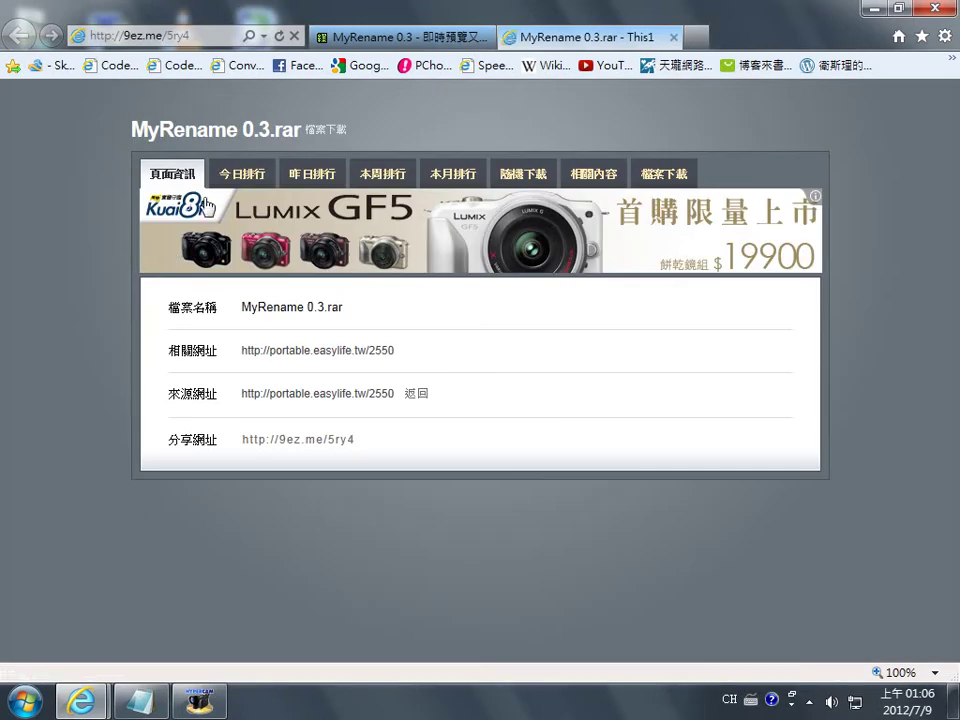
click(666, 178)
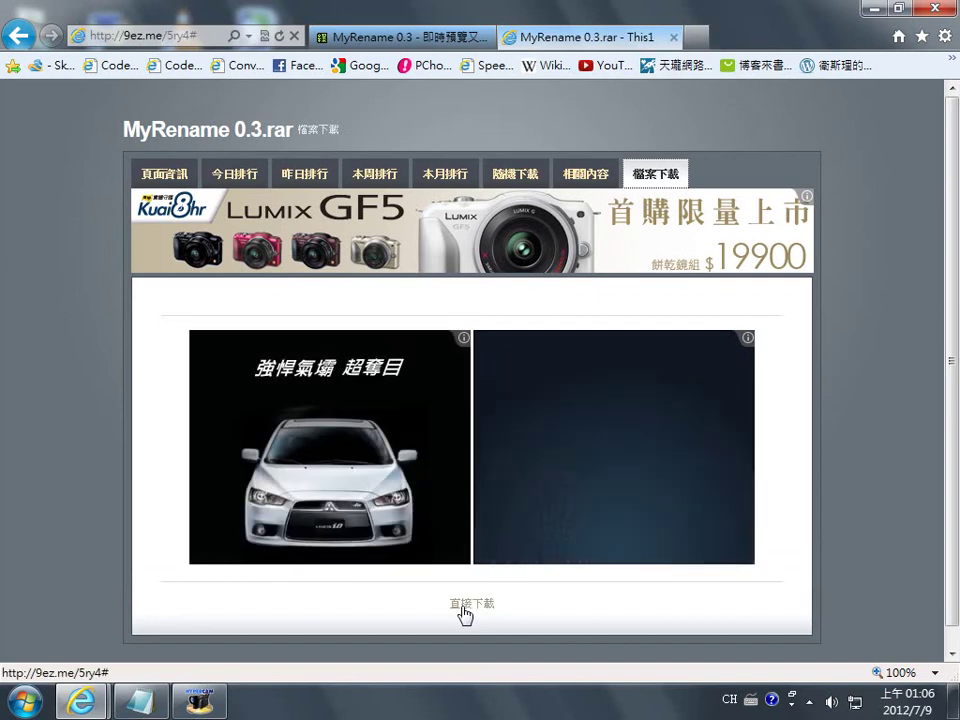
click(465, 613)
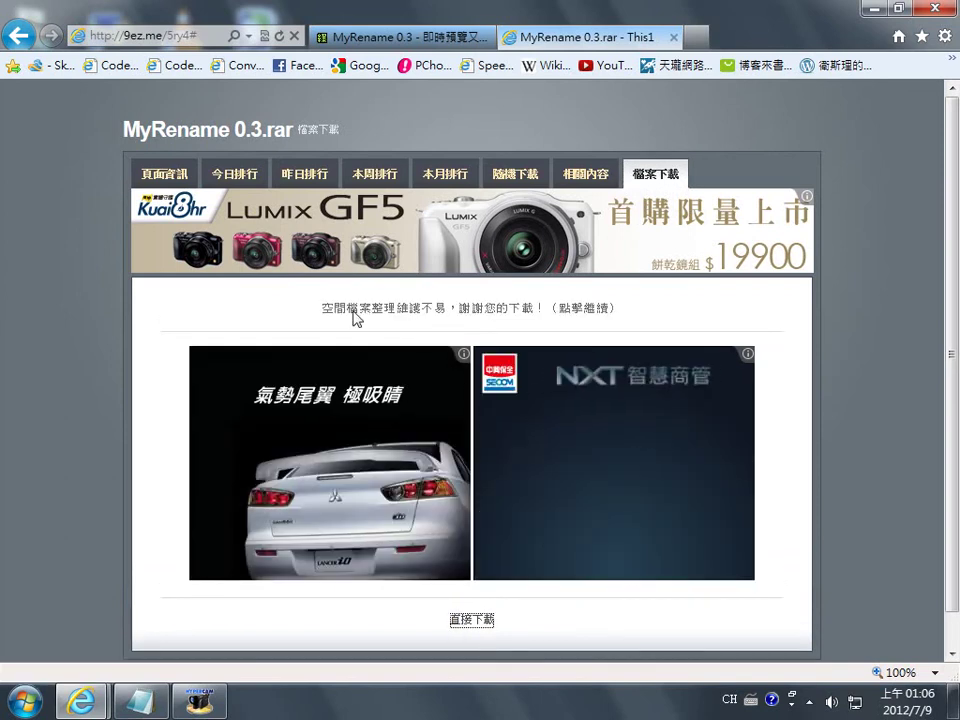
click(438, 316)
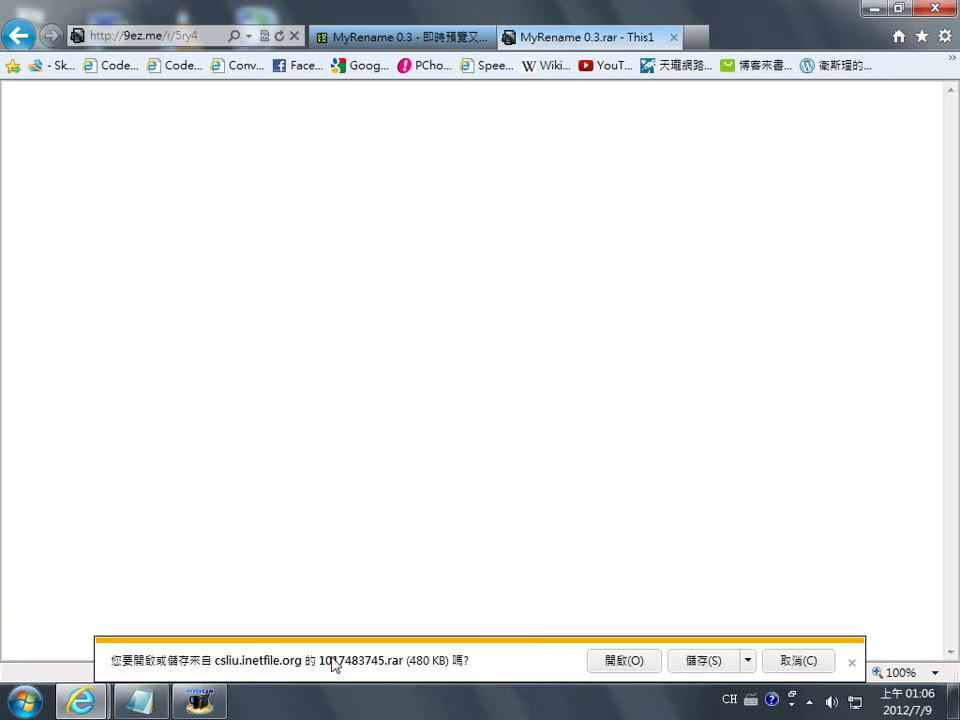
Step: Save the RAR archive to the desktop under its suggested name and close the download page
click(748, 661)
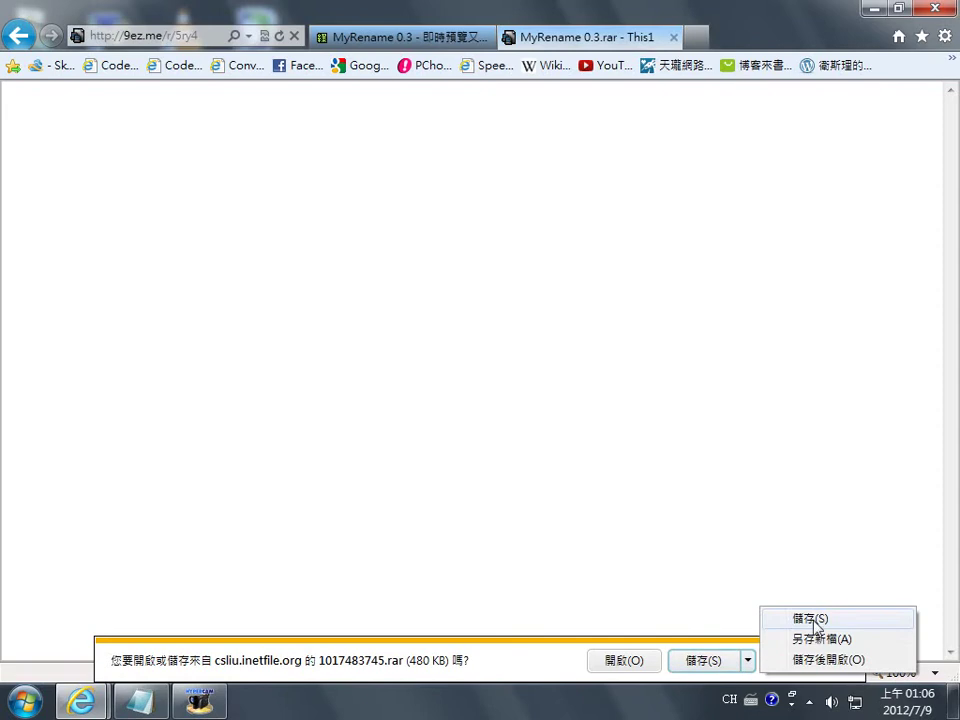
click(819, 639)
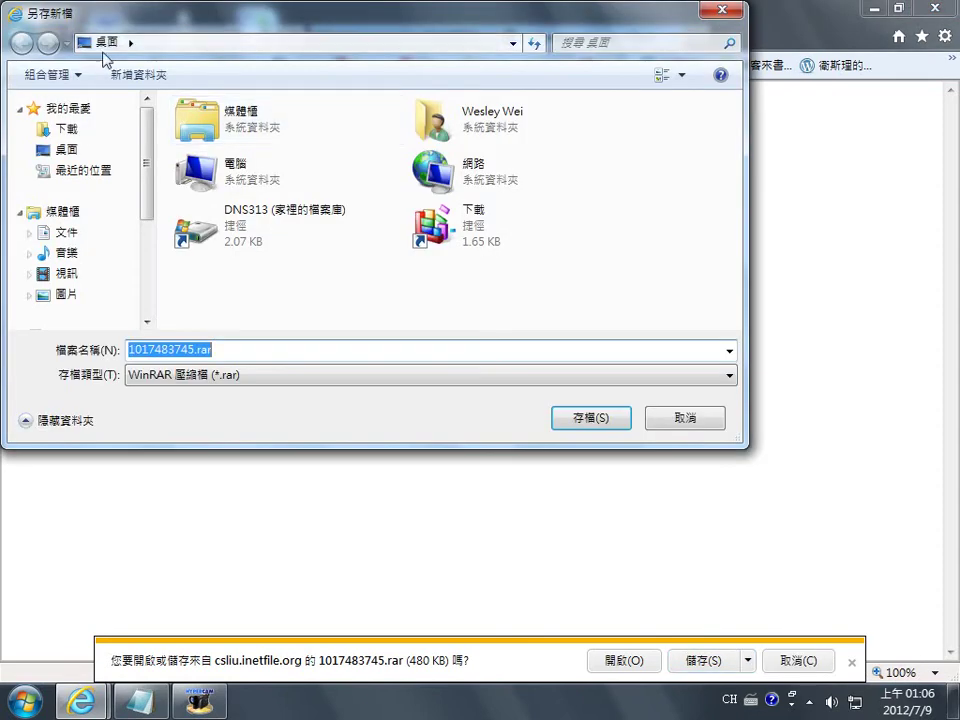
click(124, 42)
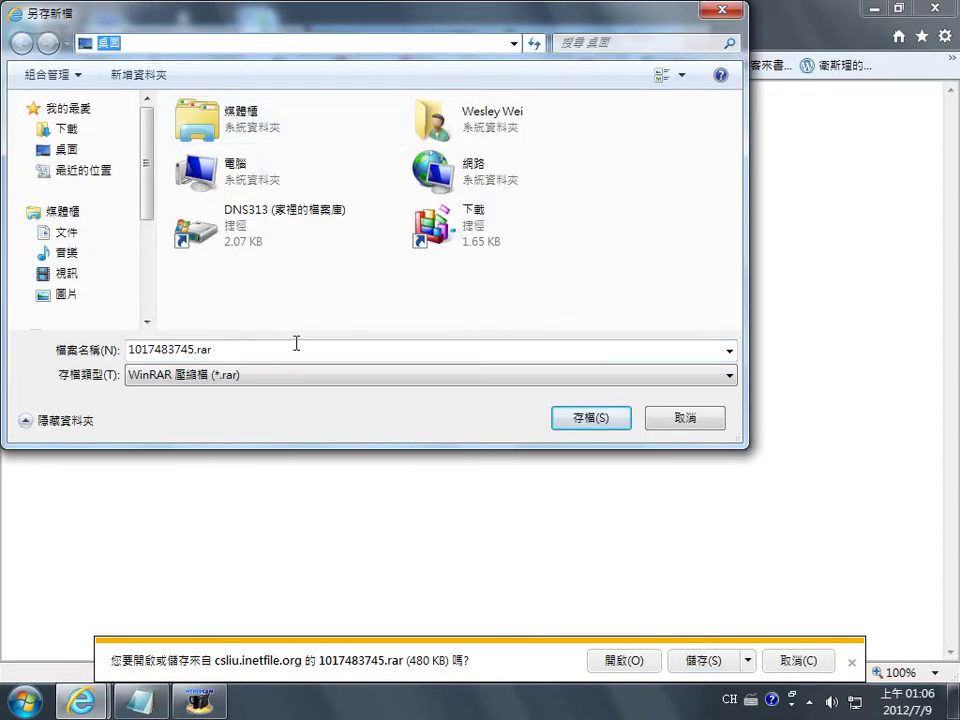
click(590, 418)
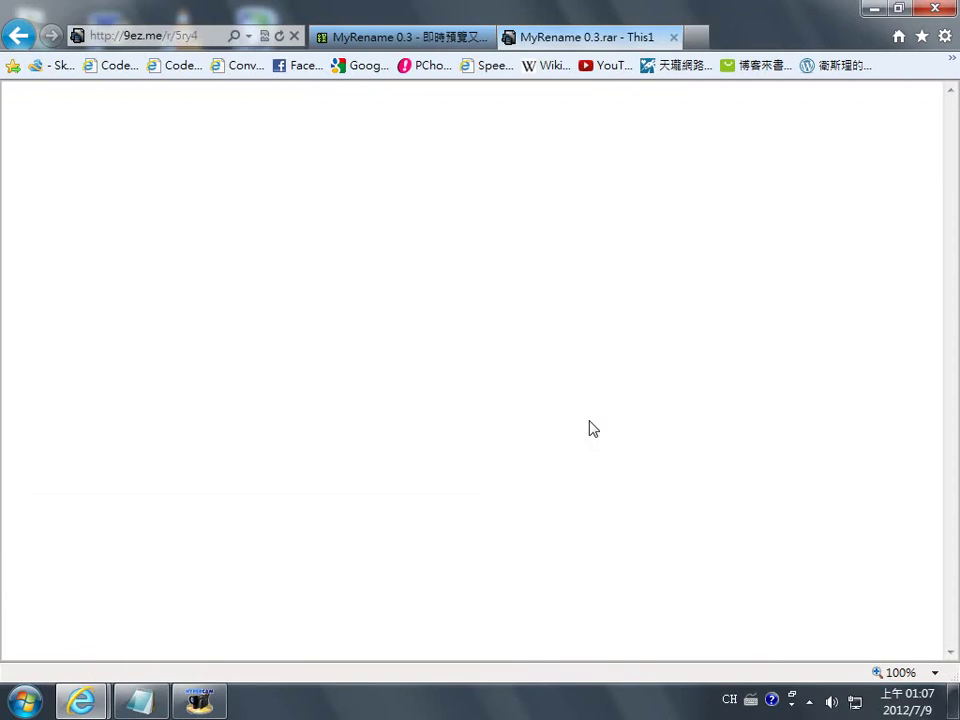
click(675, 38)
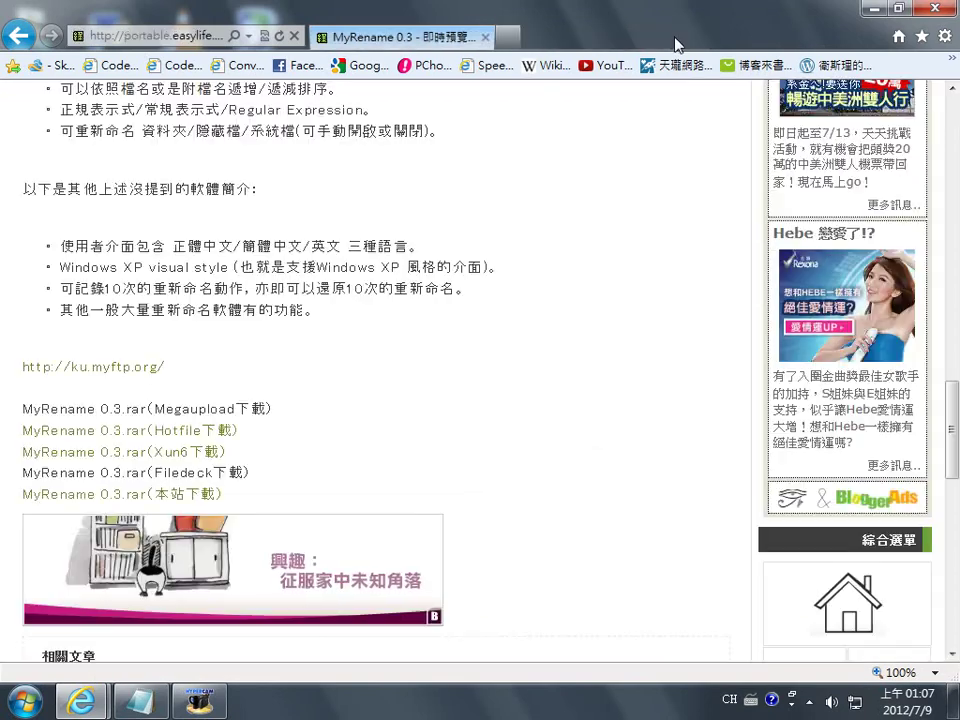
Step: Clear the open windows off the desktop and move the downloaded archive directly below the Nokia shortcut
click(876, 10)
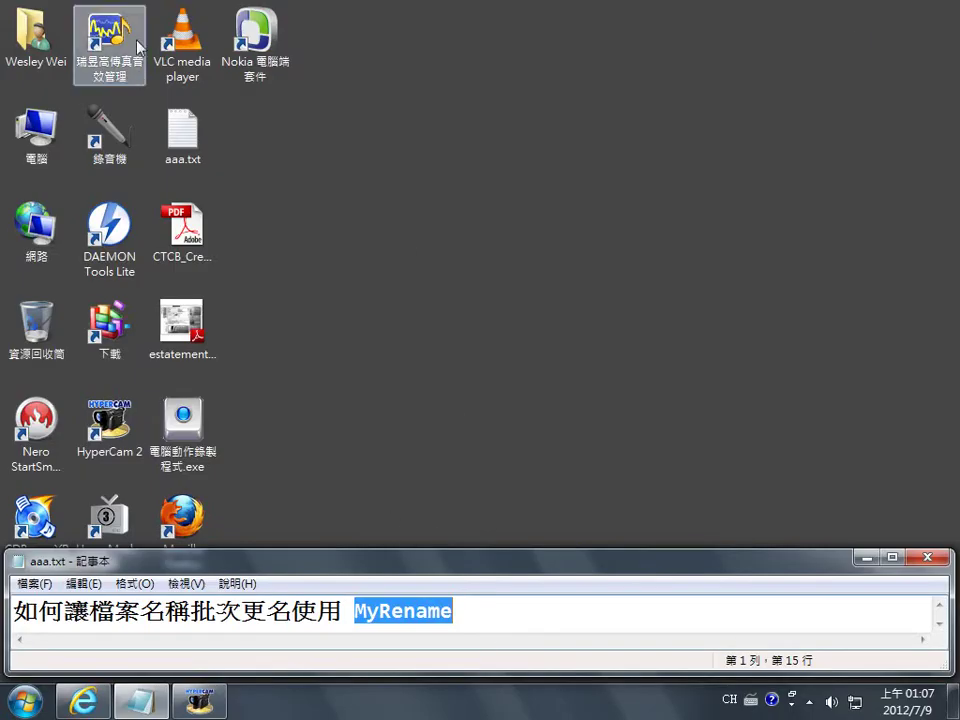
click(866, 557)
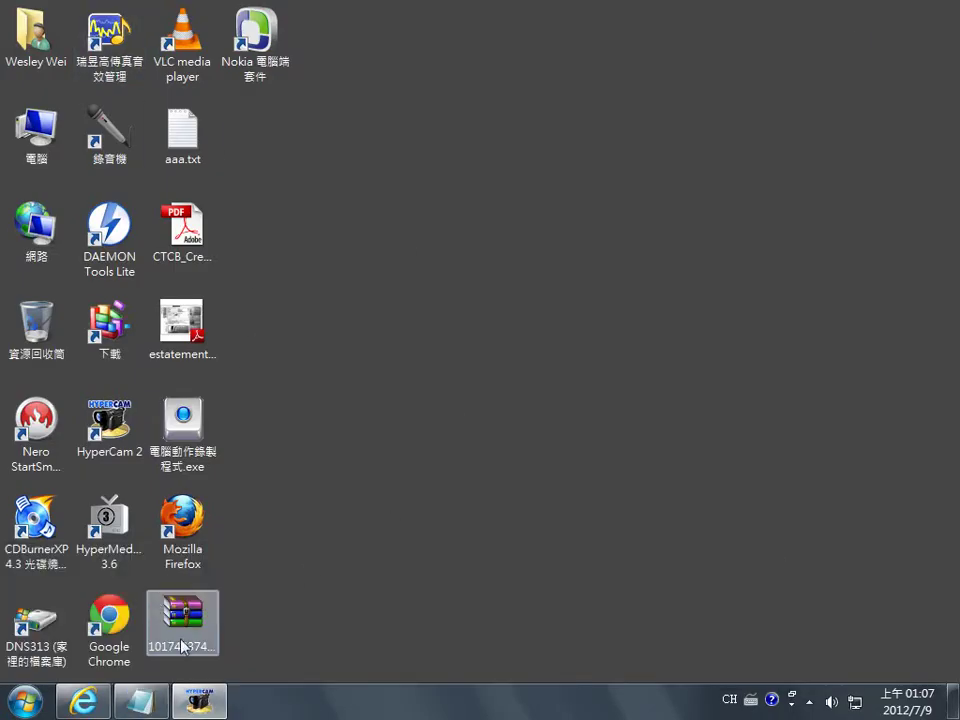
drag(193, 643, 257, 160)
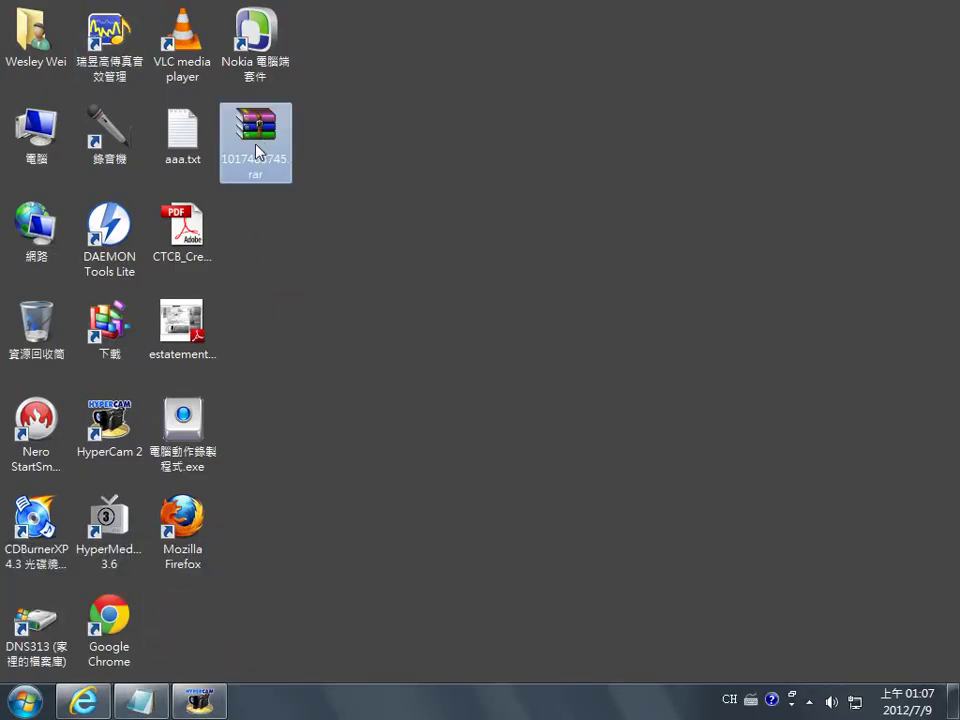
Step: Extract the MyRename 0.3 folder from the downloaded archive to the desktop, below the archive, and close the archive
double_click(257, 150)
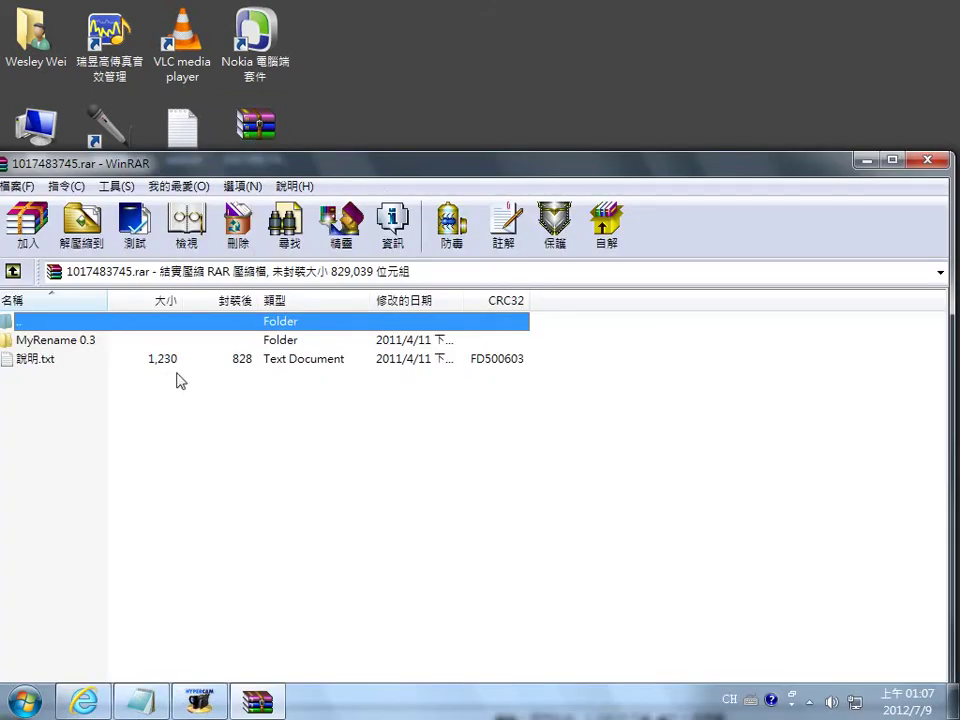
drag(57, 345, 255, 262)
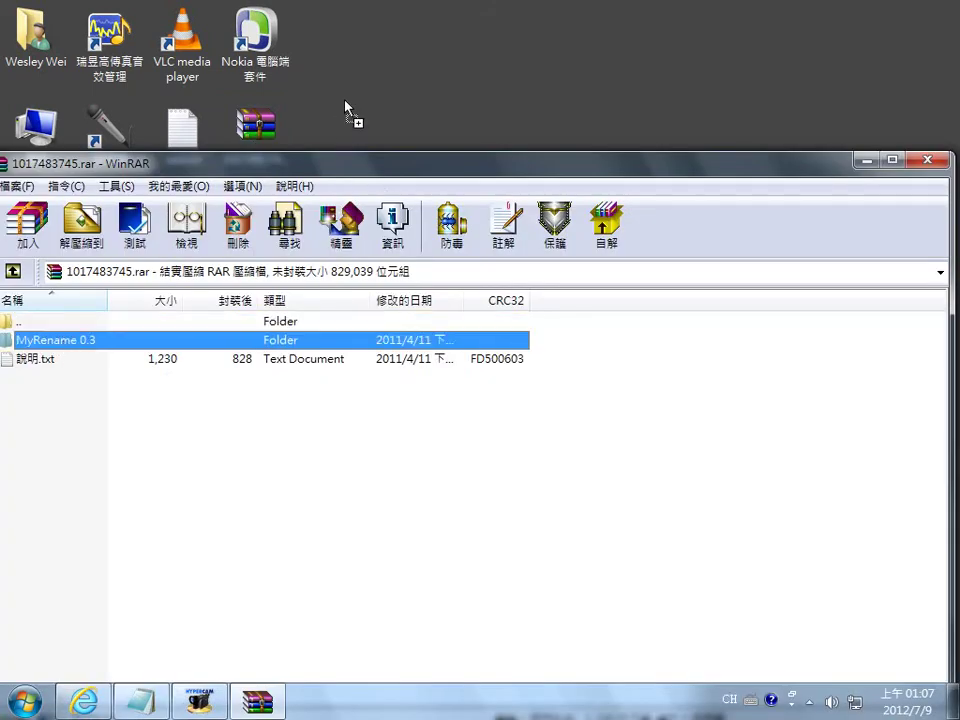
drag(345, 110, 251, 268)
click(927, 159)
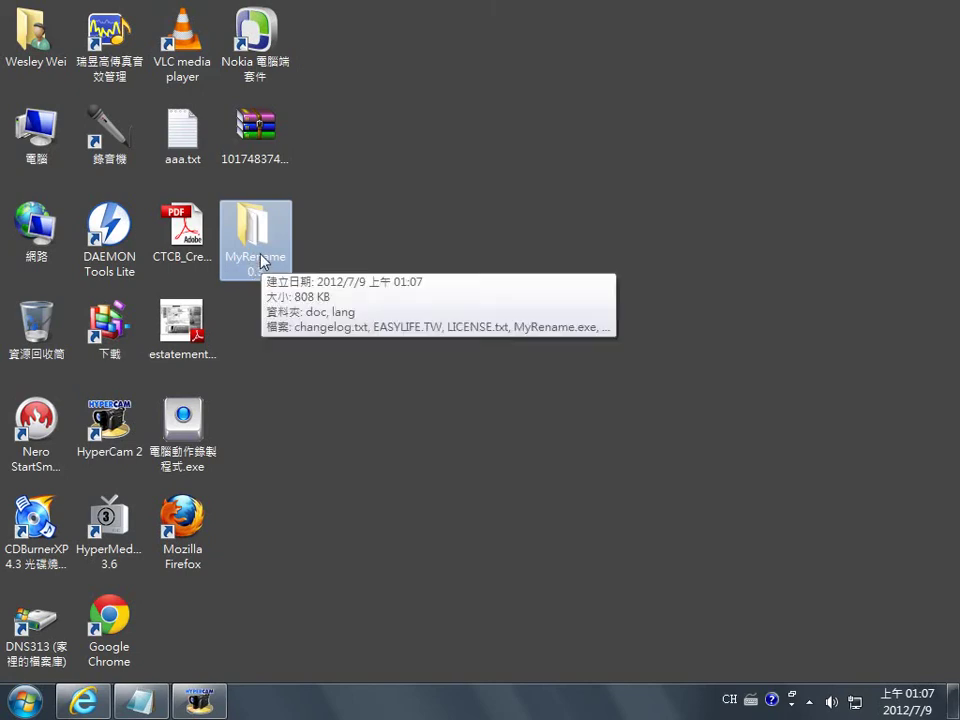
Step: Launch MyRename.exe from the extracted MyRename 0.3 folder and maximize its window
double_click(260, 258)
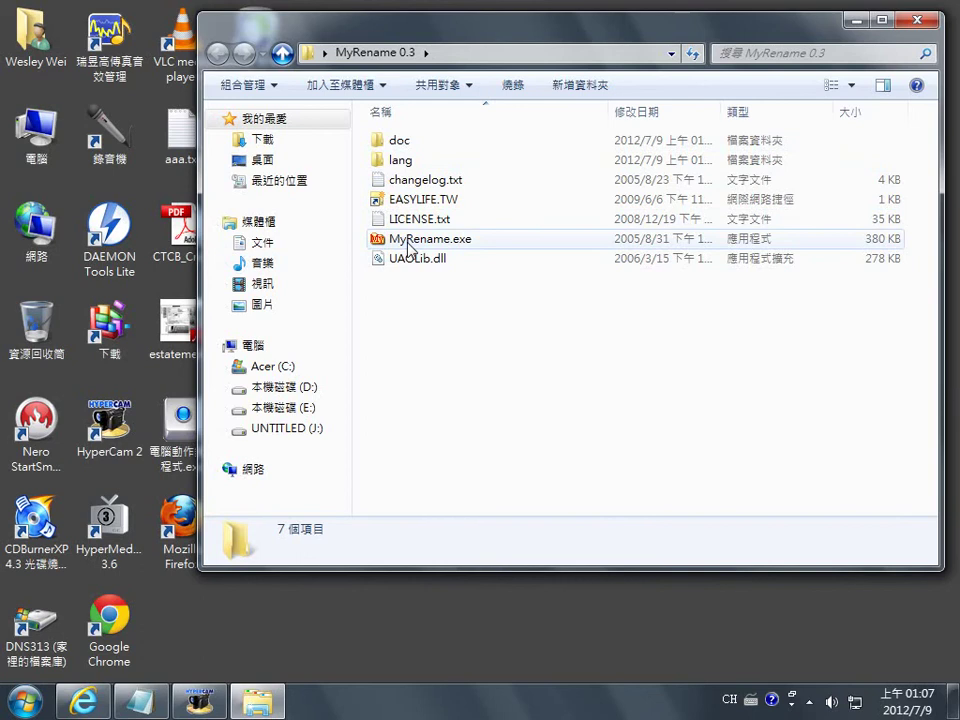
click(409, 246)
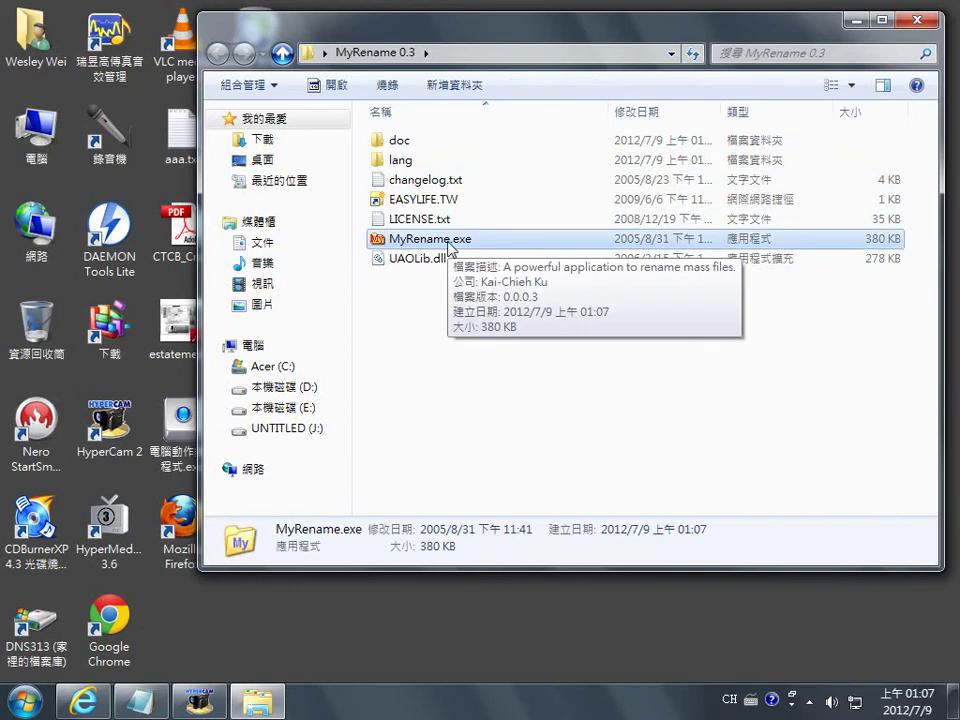
right_click(446, 250)
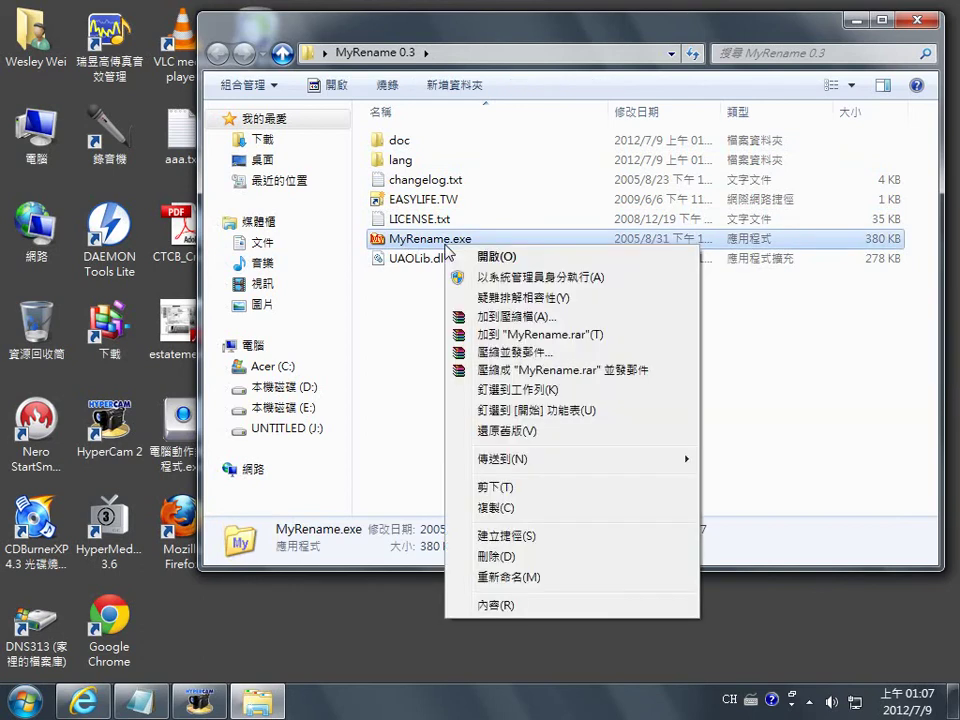
click(474, 261)
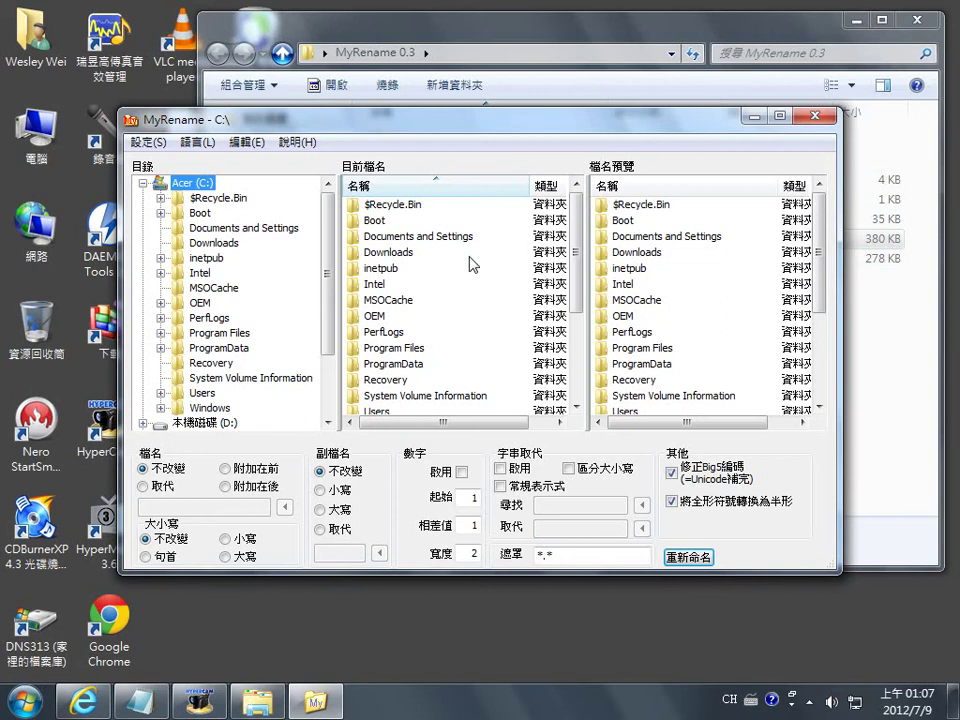
click(776, 117)
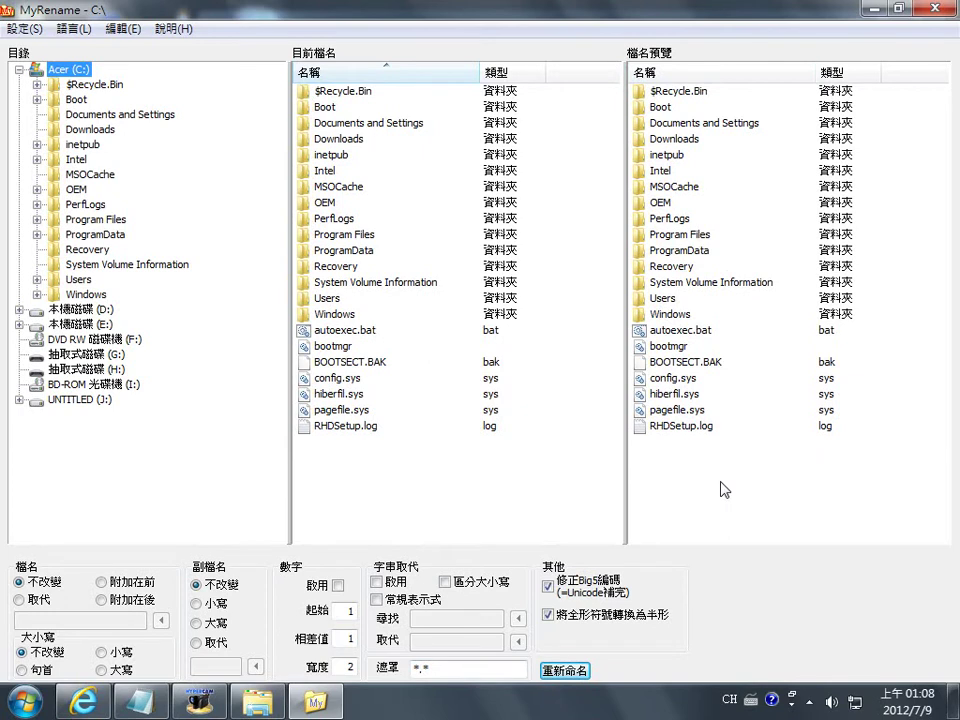
Step: Load the files of the 澎湖三日遊照片 folder on drive D: for renaming
click(19, 70)
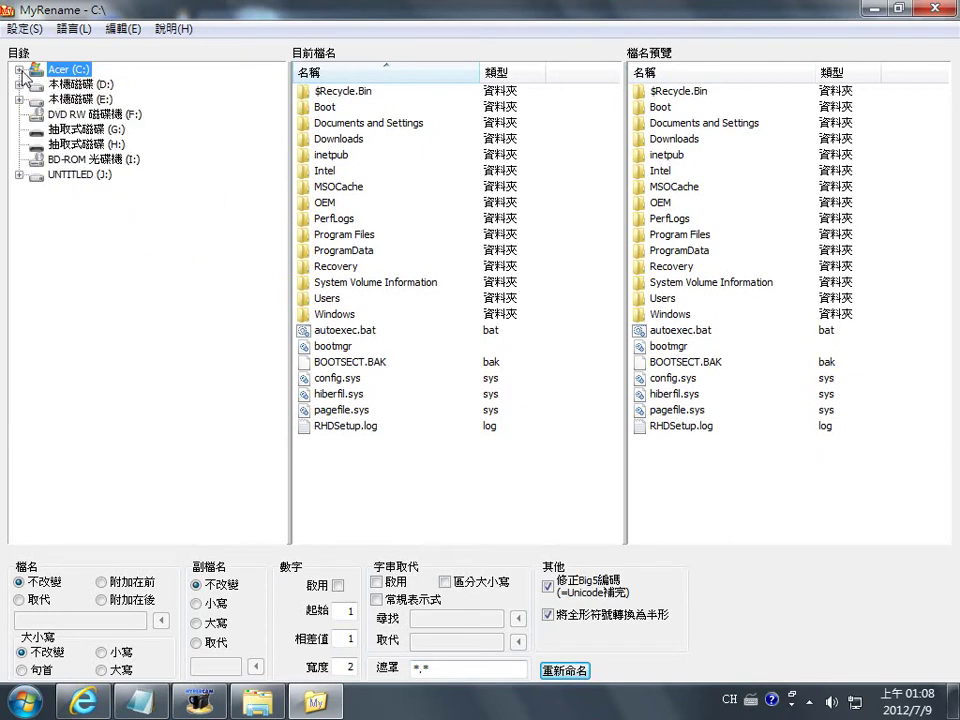
click(80, 84)
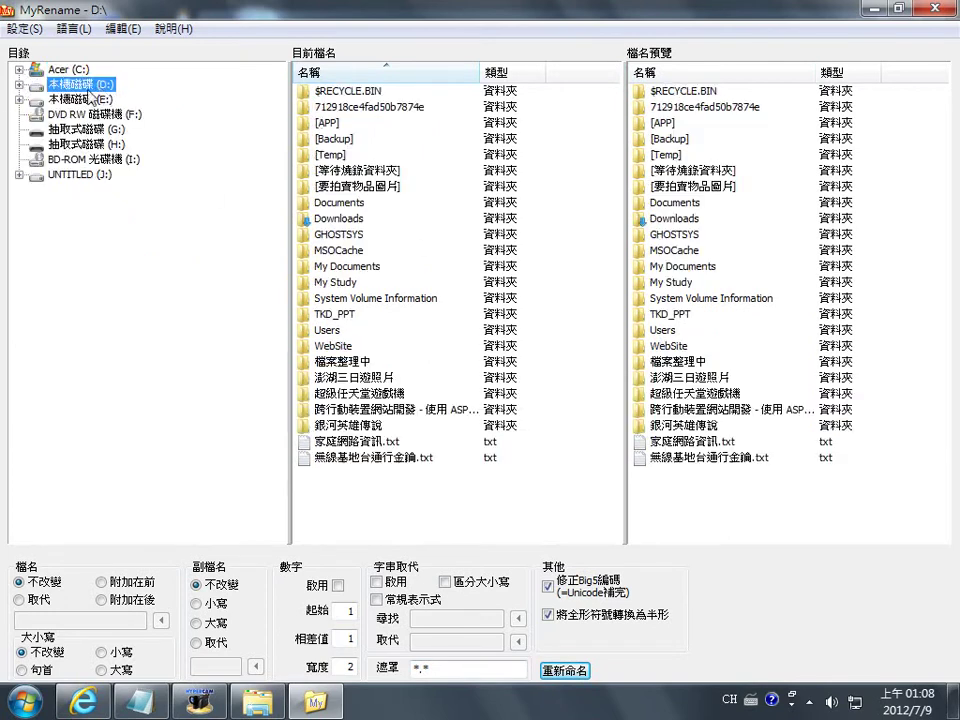
click(19, 86)
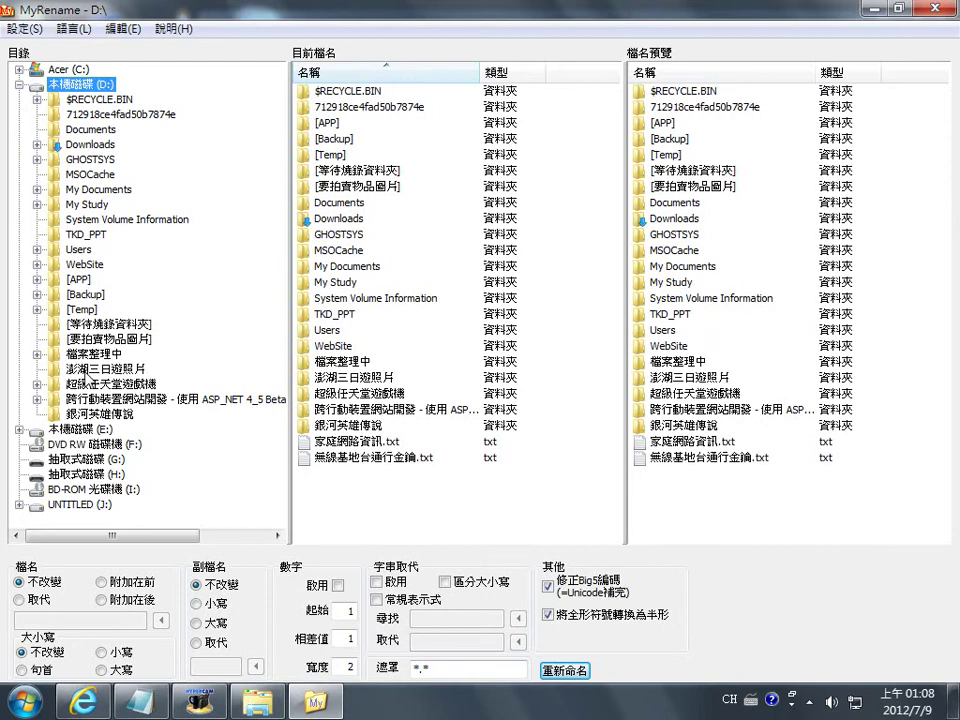
click(87, 370)
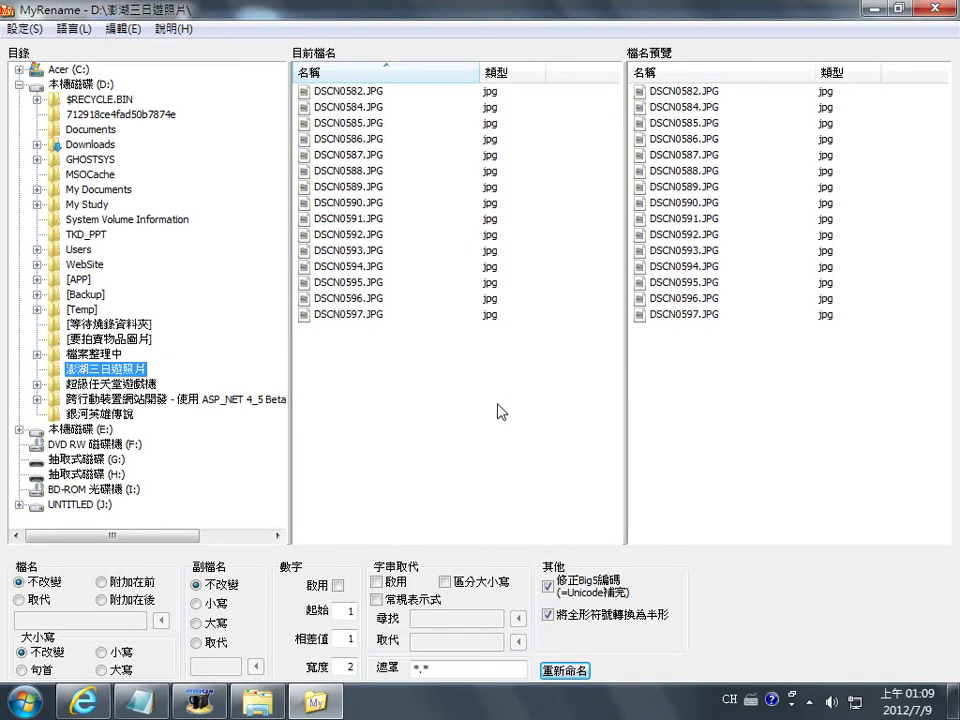
click(280, 536)
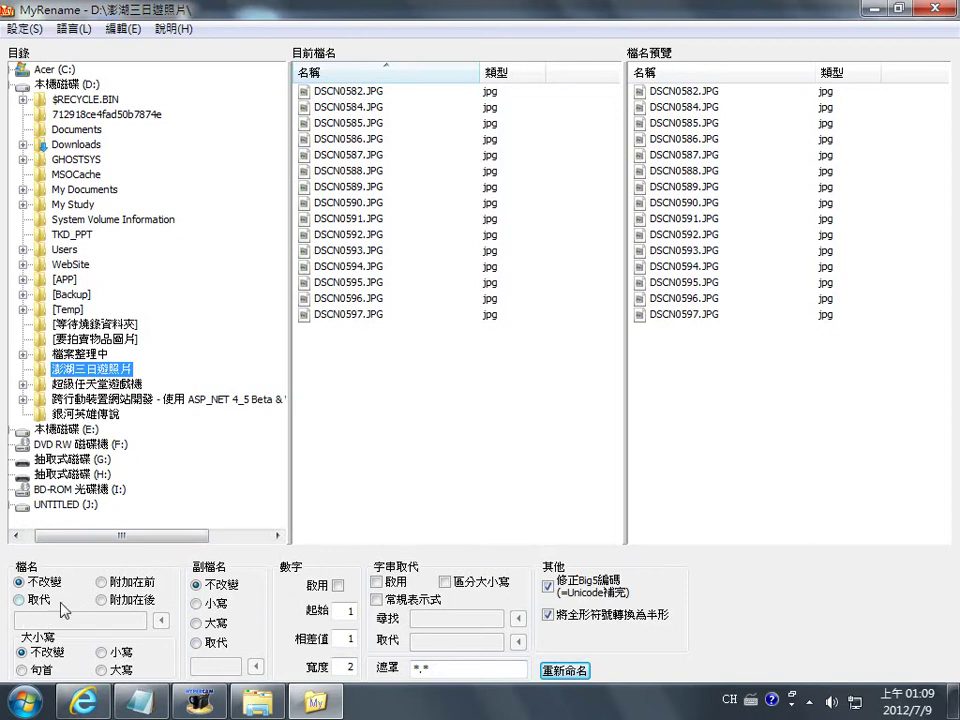
Step: Set the file name rule to replace (取代) the original names with MyPic
click(20, 600)
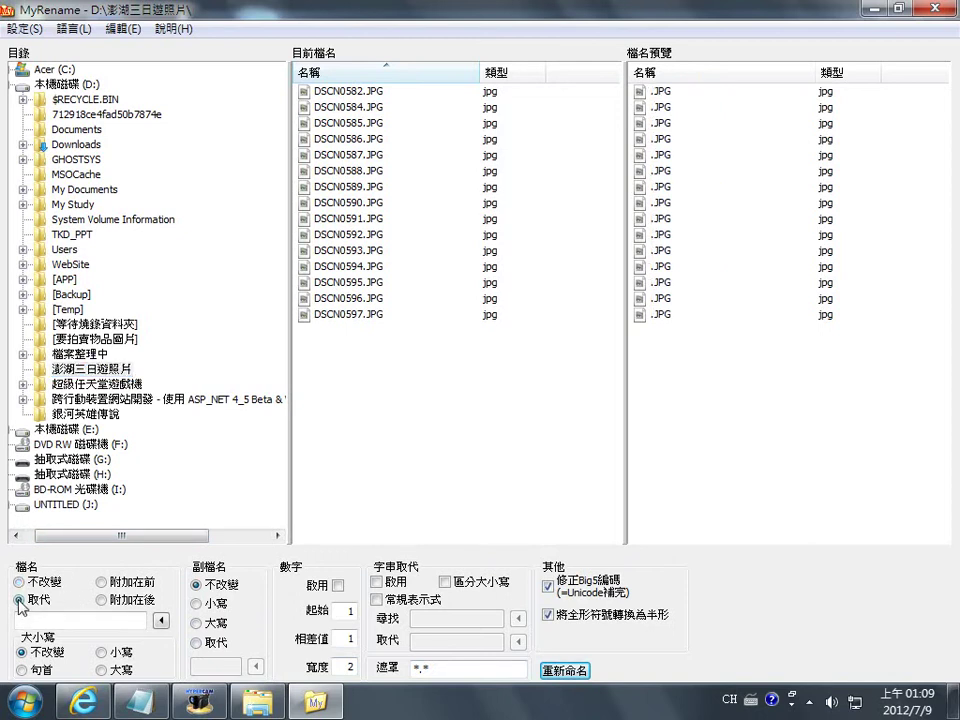
click(37, 620)
click(68, 619)
text(My)
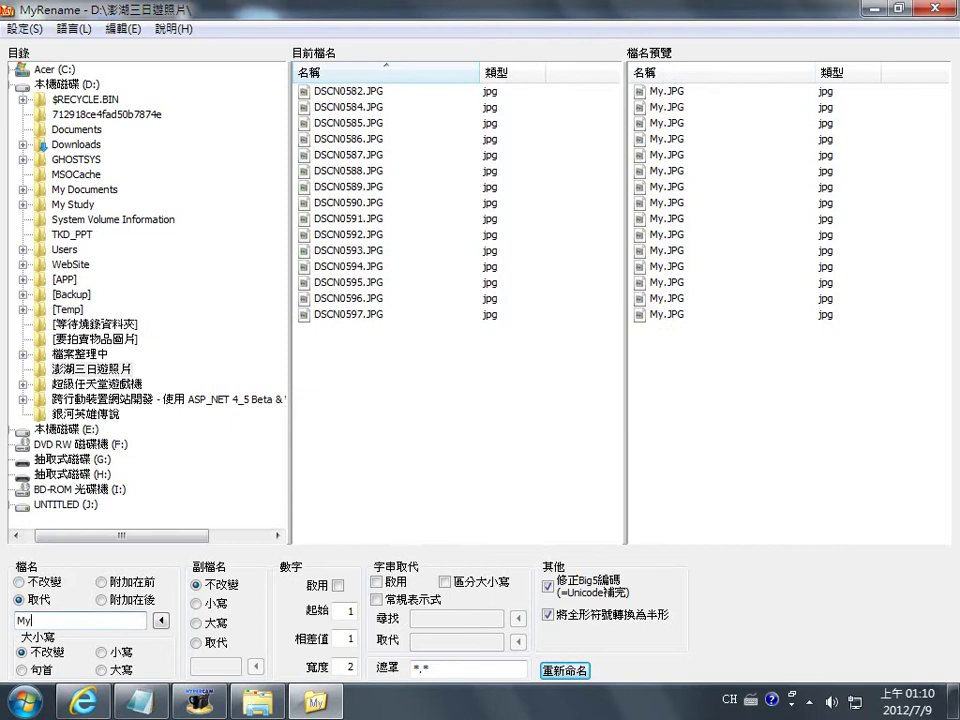
text(Pic)
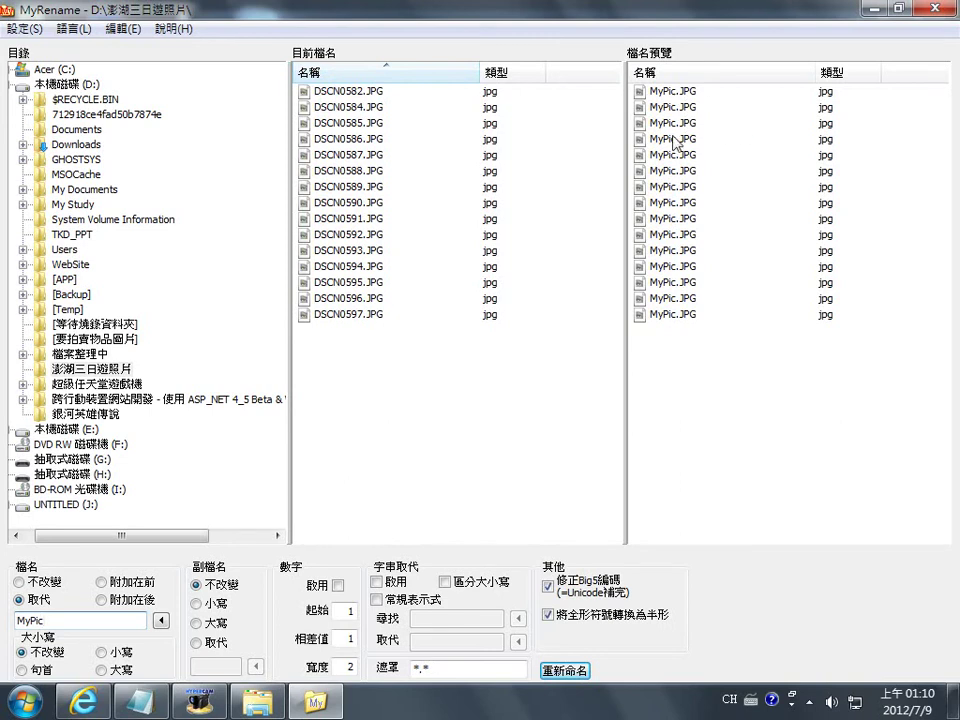
Step: Try to rename all the listed photos to MyPic and roll the operation back
click(563, 670)
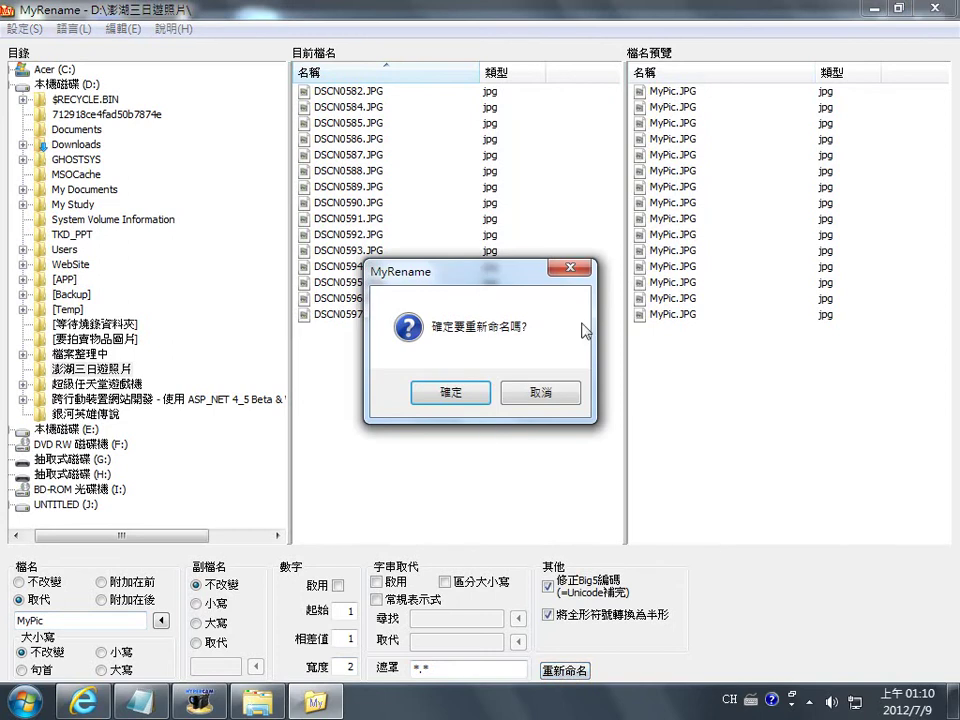
click(465, 400)
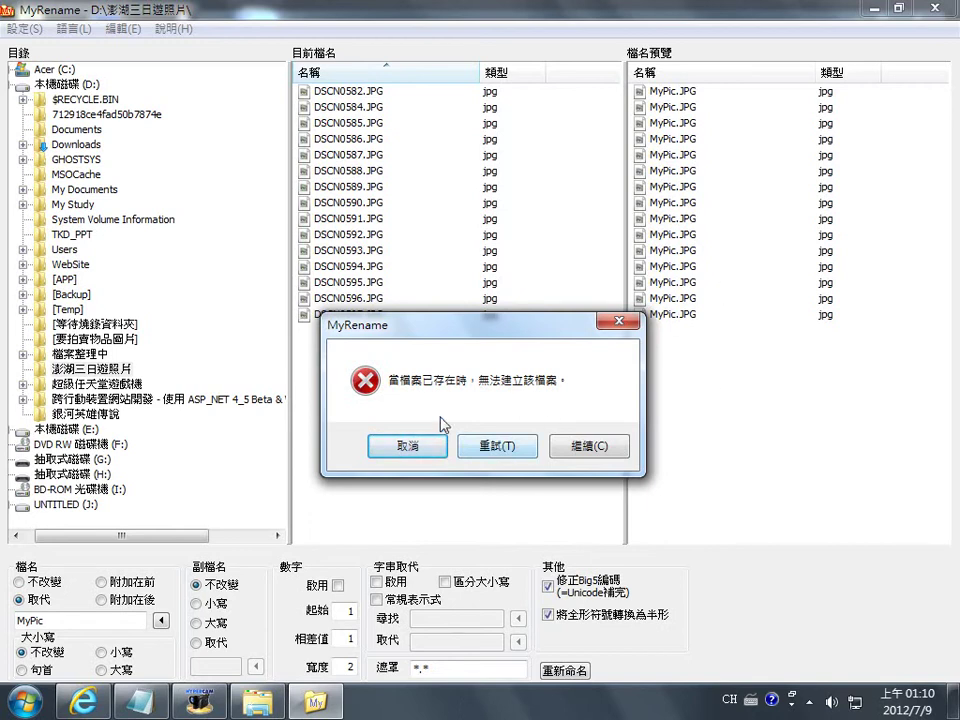
click(405, 447)
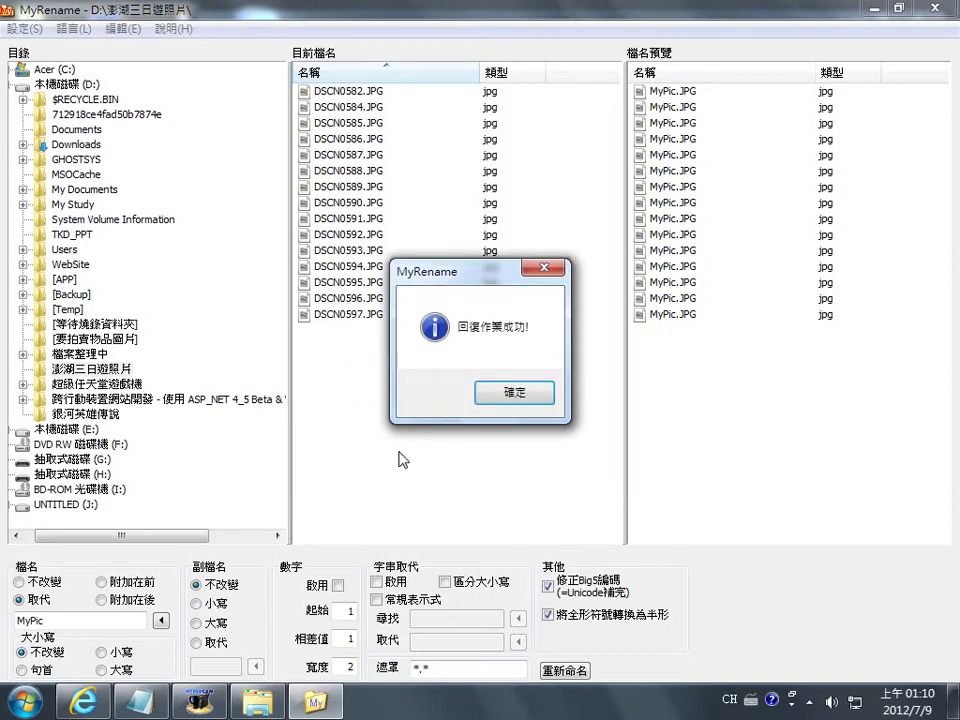
click(507, 396)
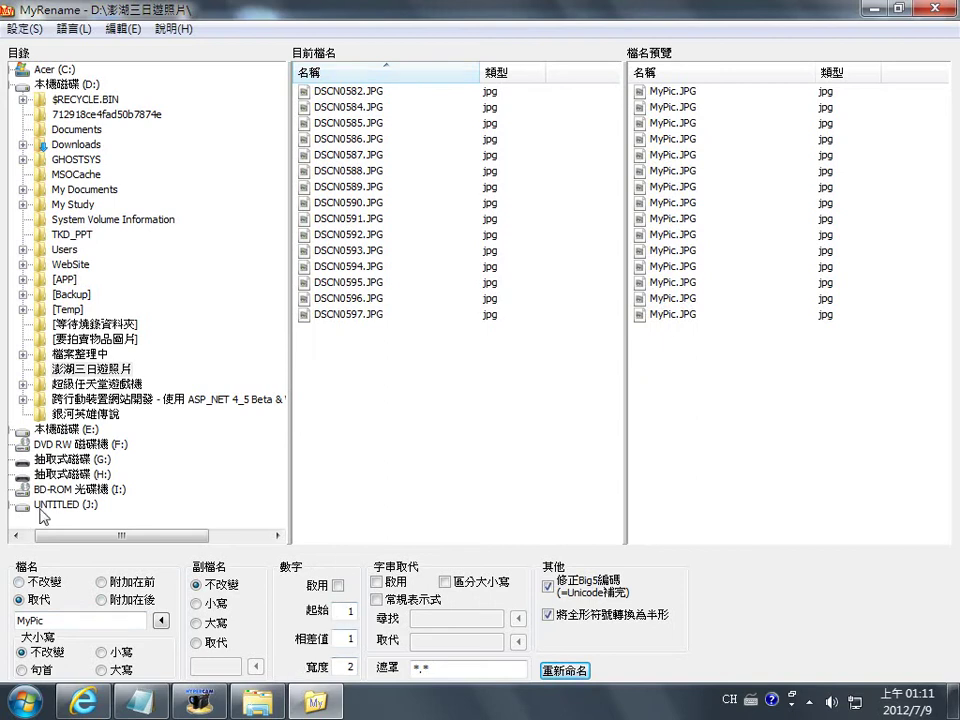
Step: Preview adding MyPic in front of the original photo names (附加在前) and after them (附加在後)
click(102, 582)
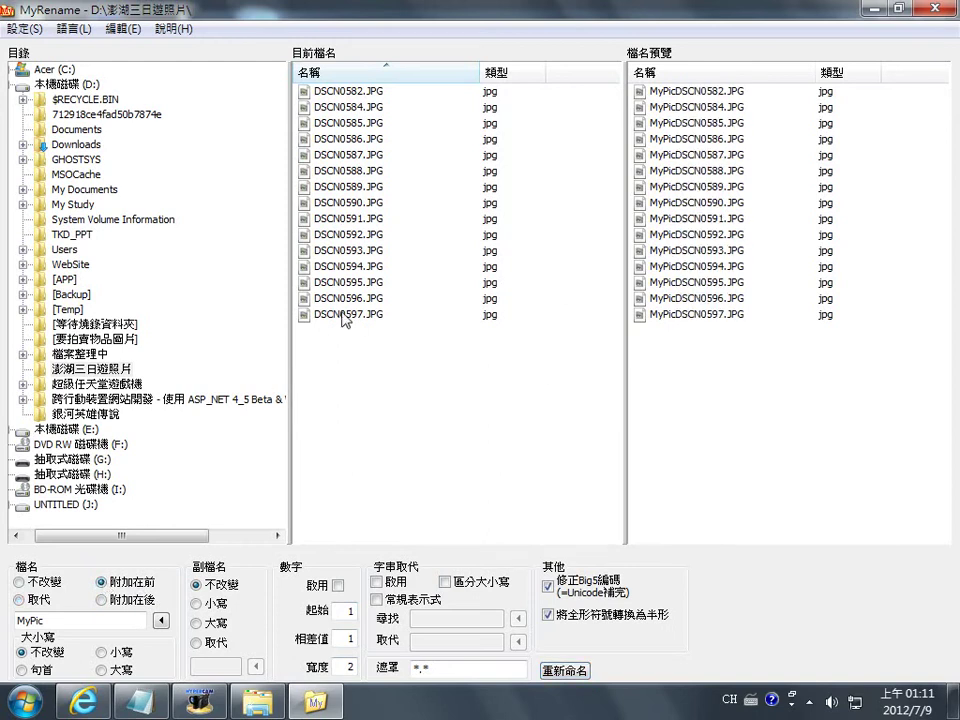
drag(44, 621, 30, 621)
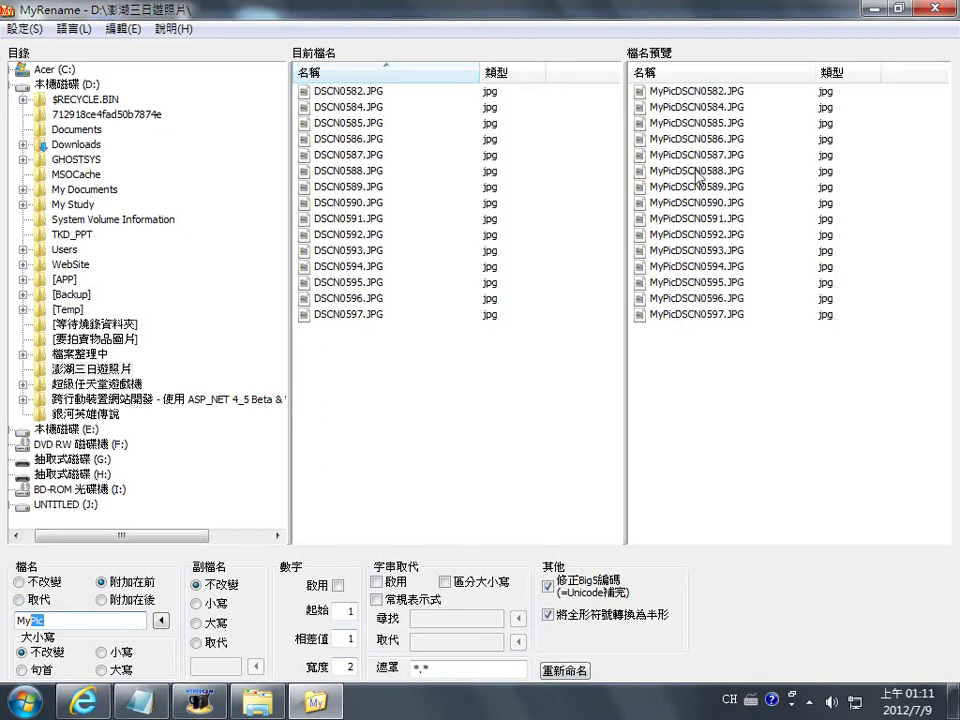
click(100, 600)
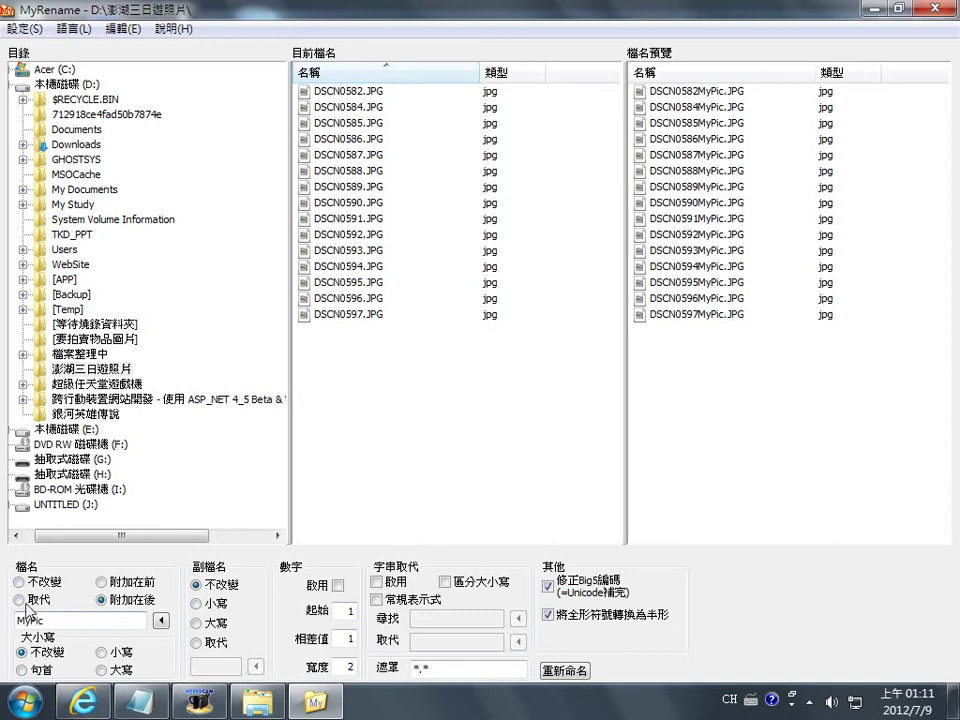
Step: Preview the sentence-case (句首), lowercase (小寫) and uppercase (大寫) options for the new file names
click(21, 670)
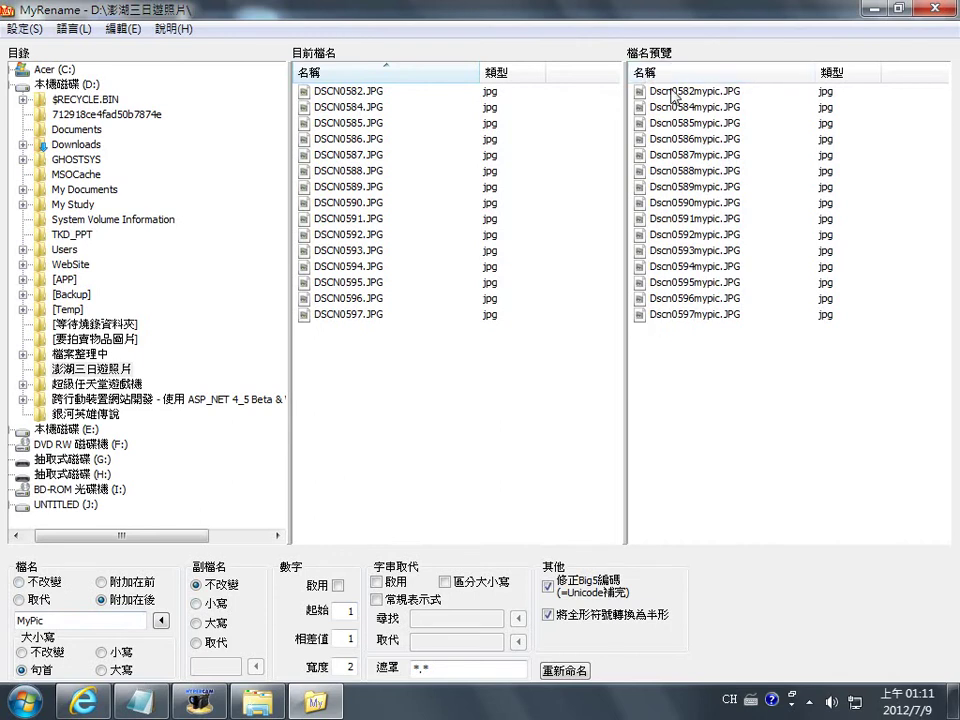
click(100, 653)
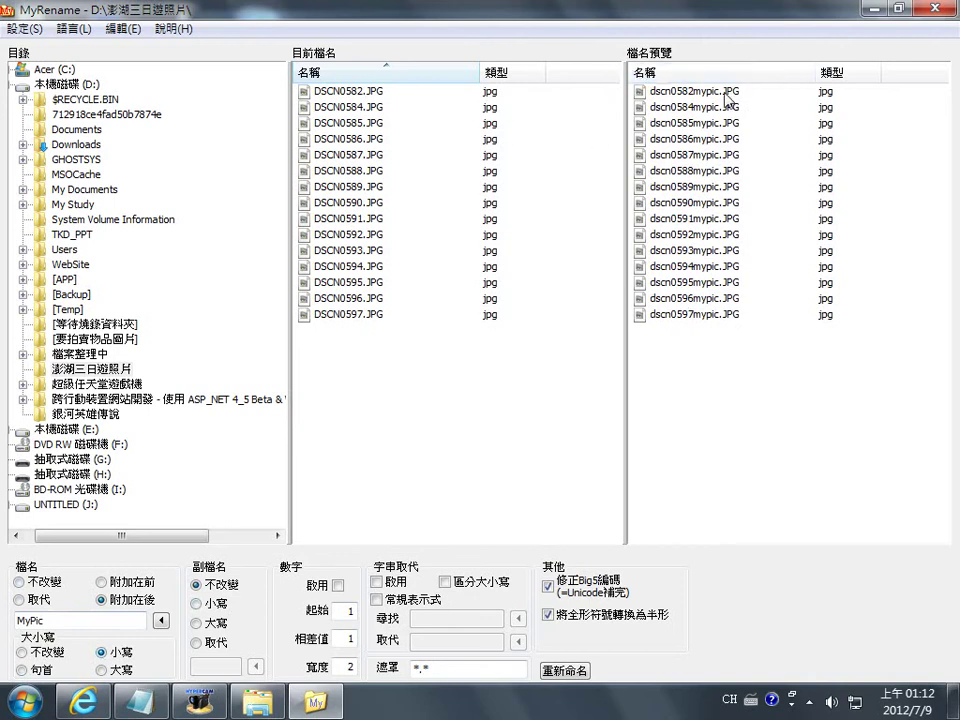
click(100, 670)
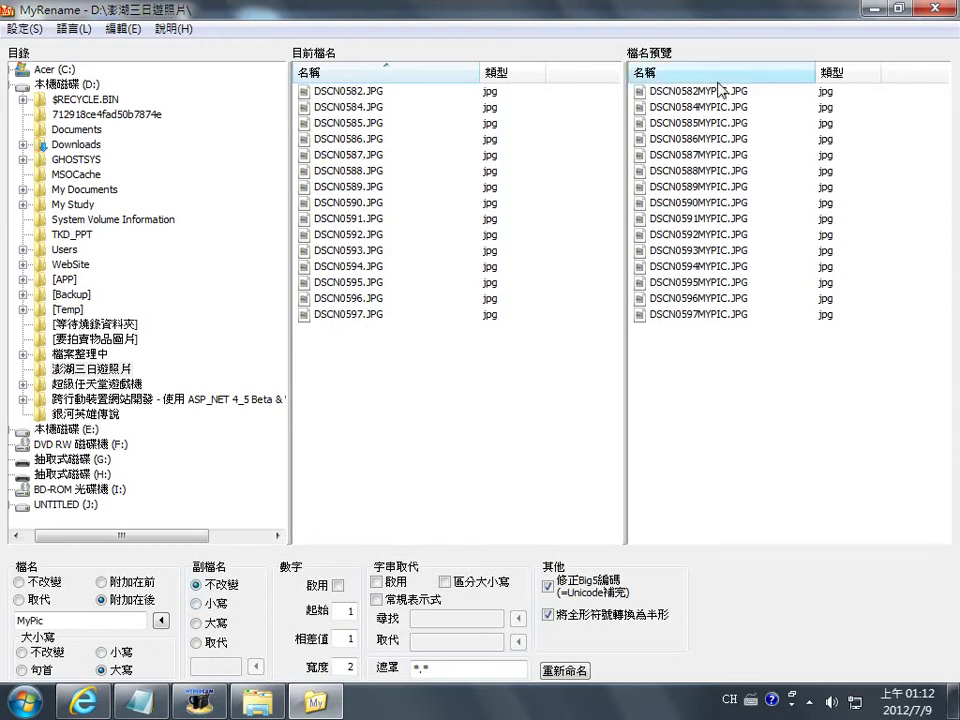
Step: Preview the lowercase, uppercase and gif replacement options for the file extension, then restore the extension to 不改變
click(196, 605)
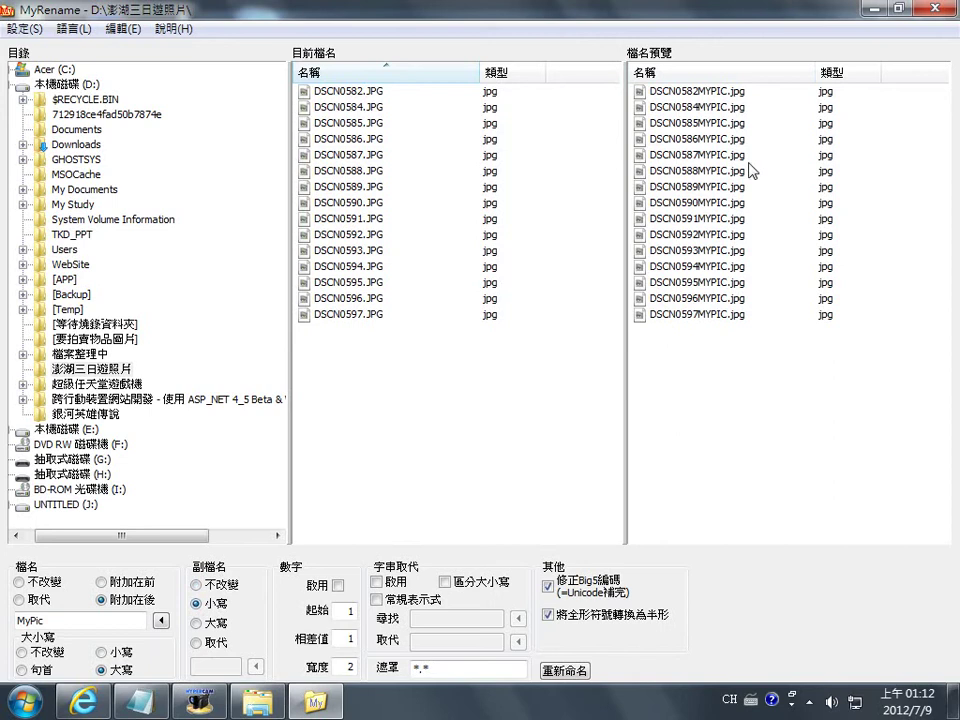
click(196, 623)
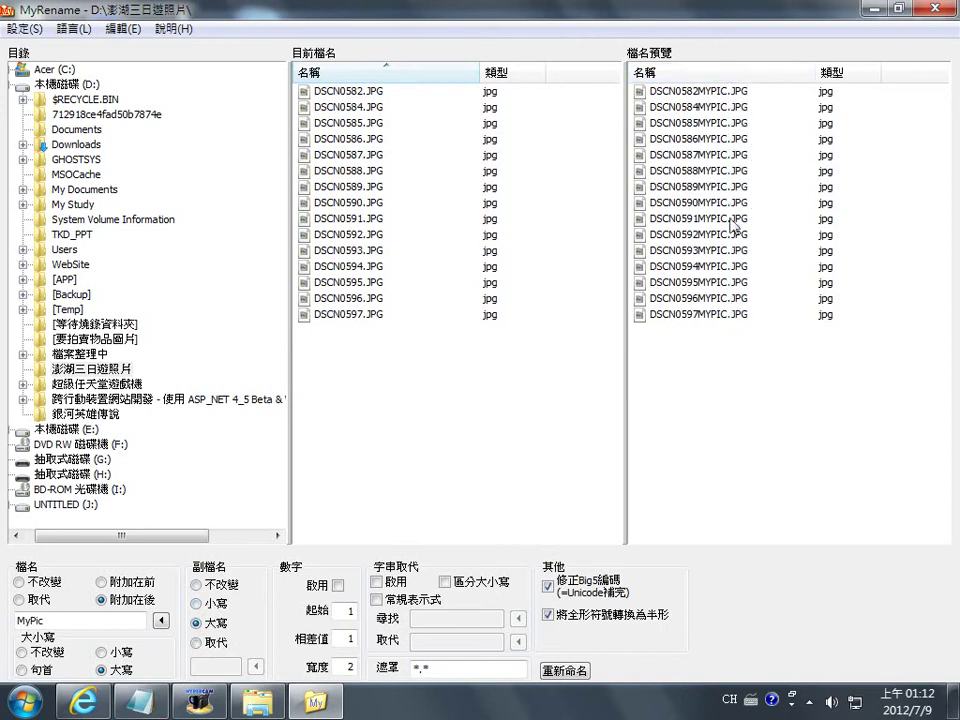
click(197, 644)
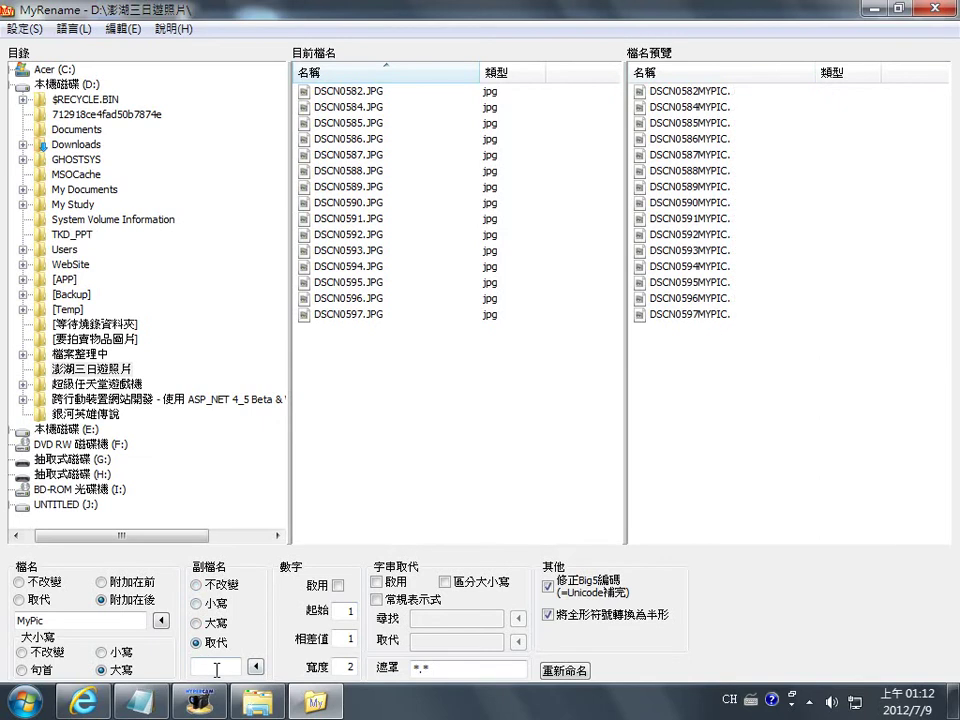
text(gif)
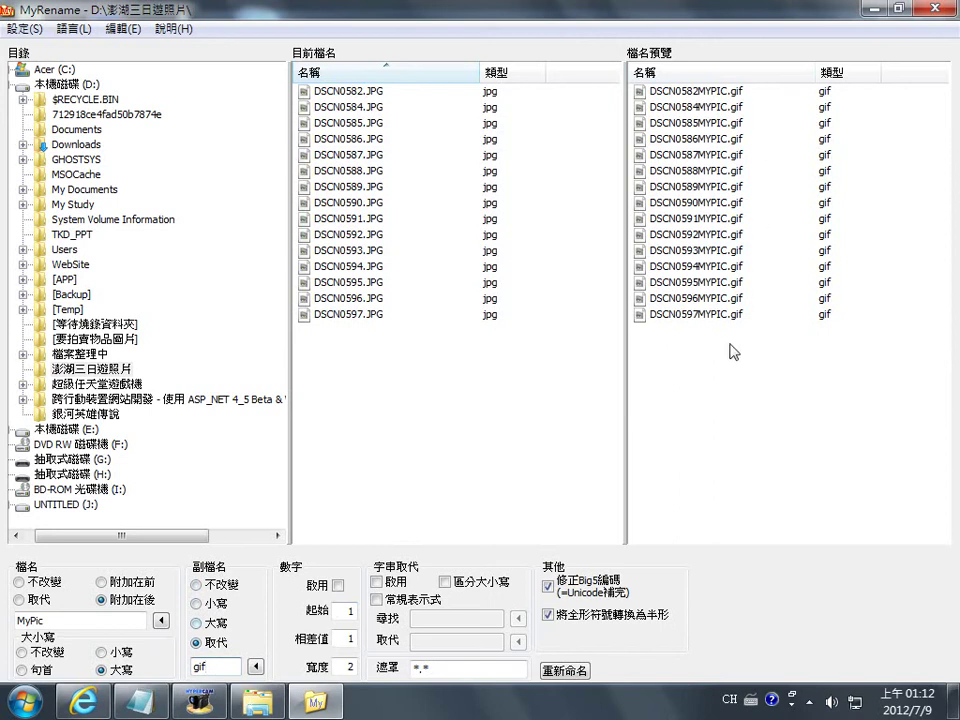
double_click(213, 667)
key(BackSpace)
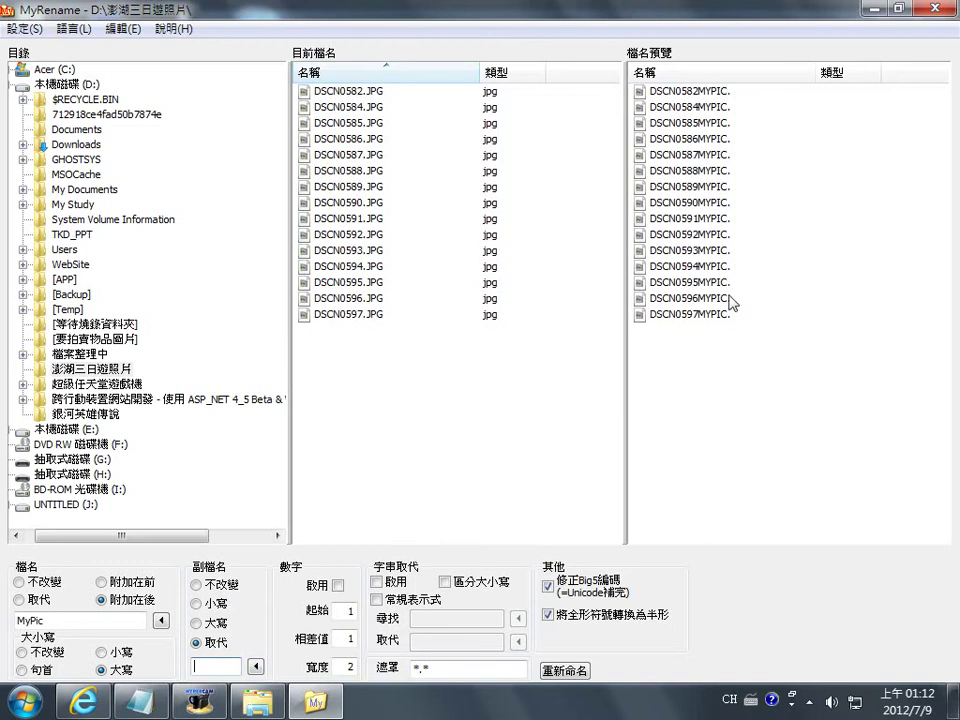
click(196, 585)
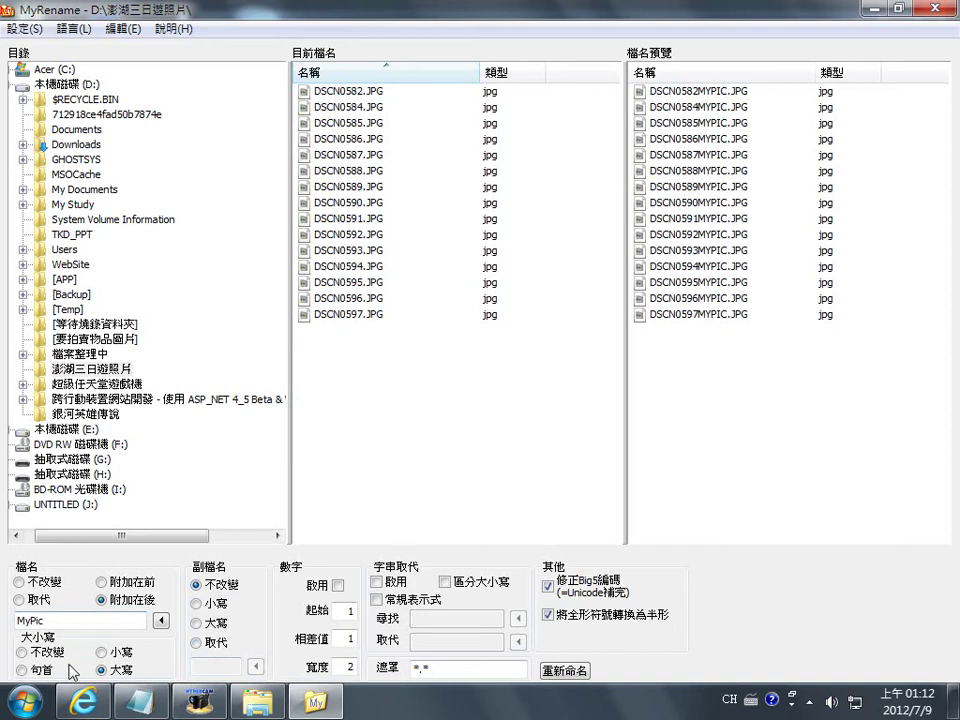
Step: Reset the file name rule and the letter case to 不改變 and enable sequential numbering (數字)
click(20, 581)
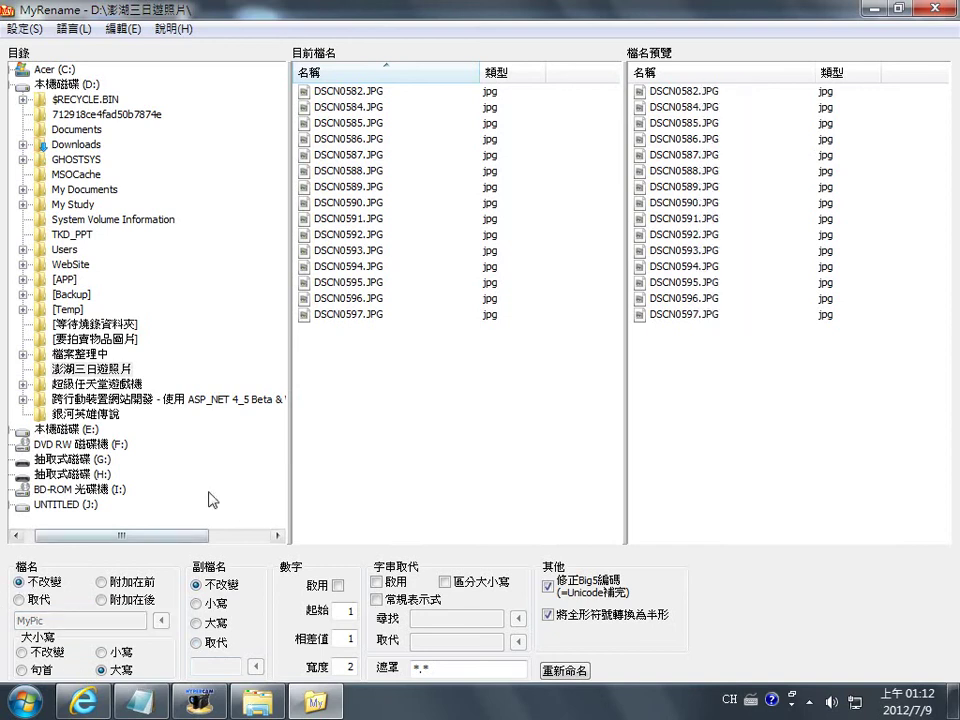
click(22, 652)
click(338, 587)
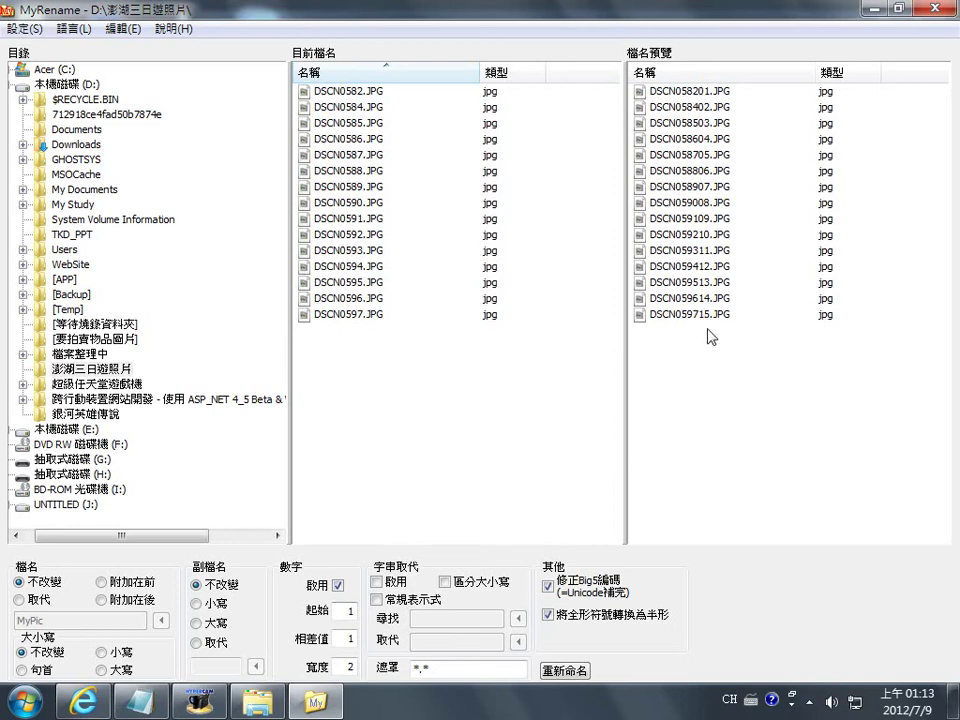
Step: Try a numbering increment (相差值) of 2 and set it back to 1
click(350, 614)
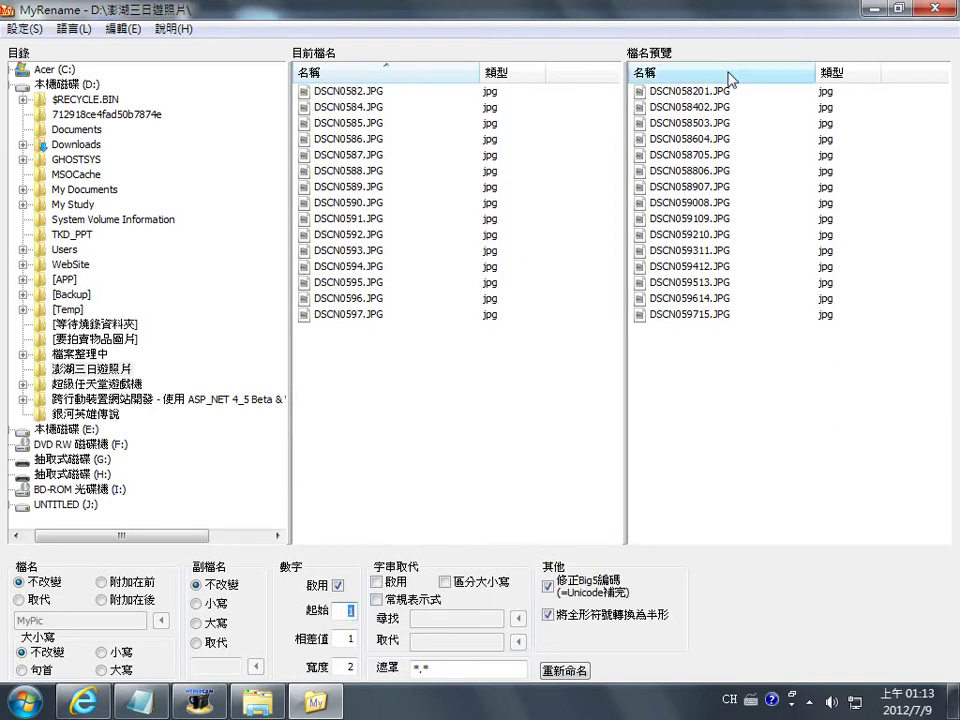
key(Tab)
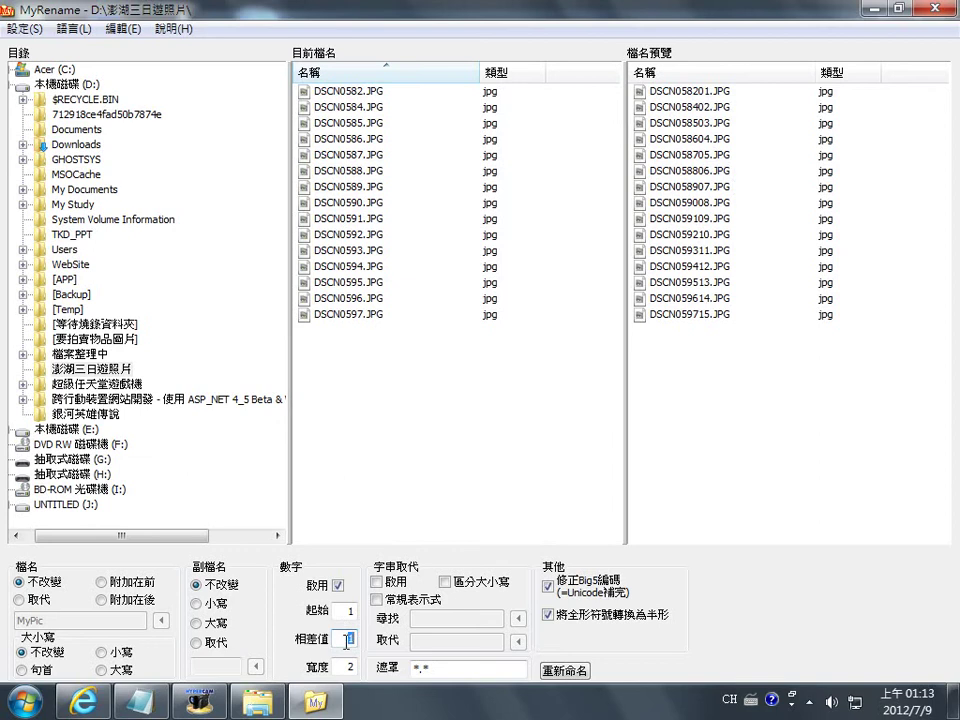
text(2)
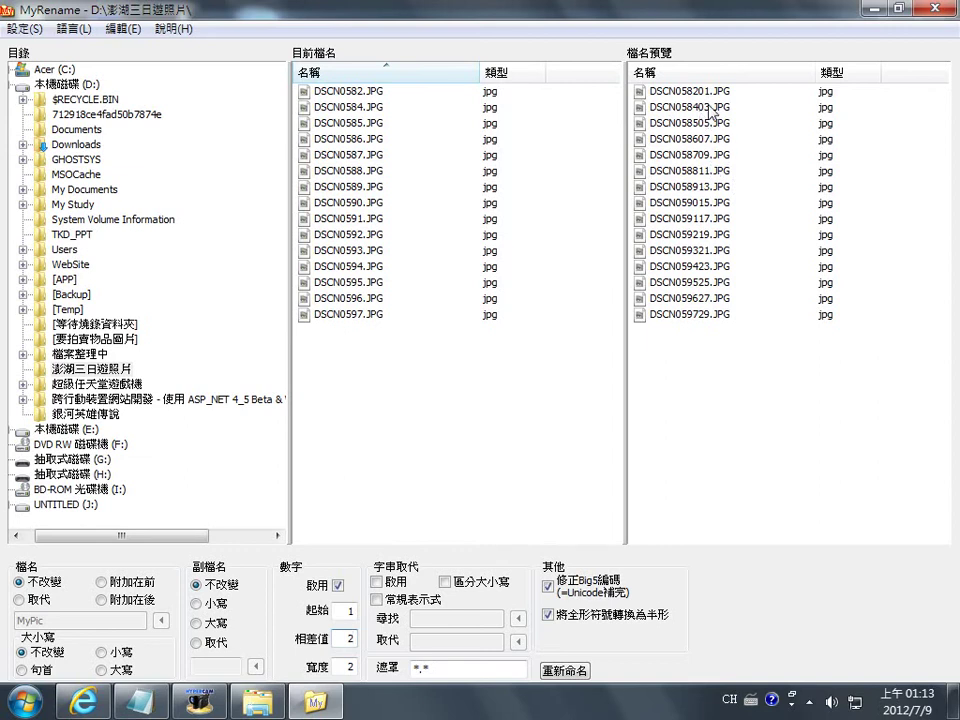
double_click(347, 640)
text(1)
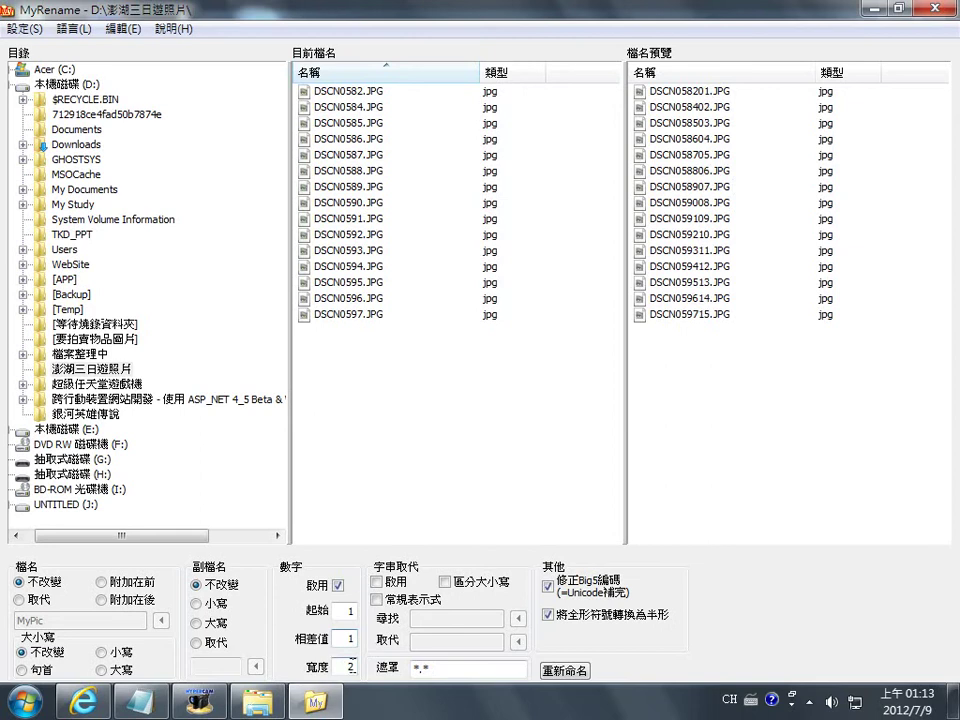
Step: Compare number widths (寬度) of 1 and 4, settle on 4, and compare the preview with numbering off and on
double_click(349, 666)
text(1)
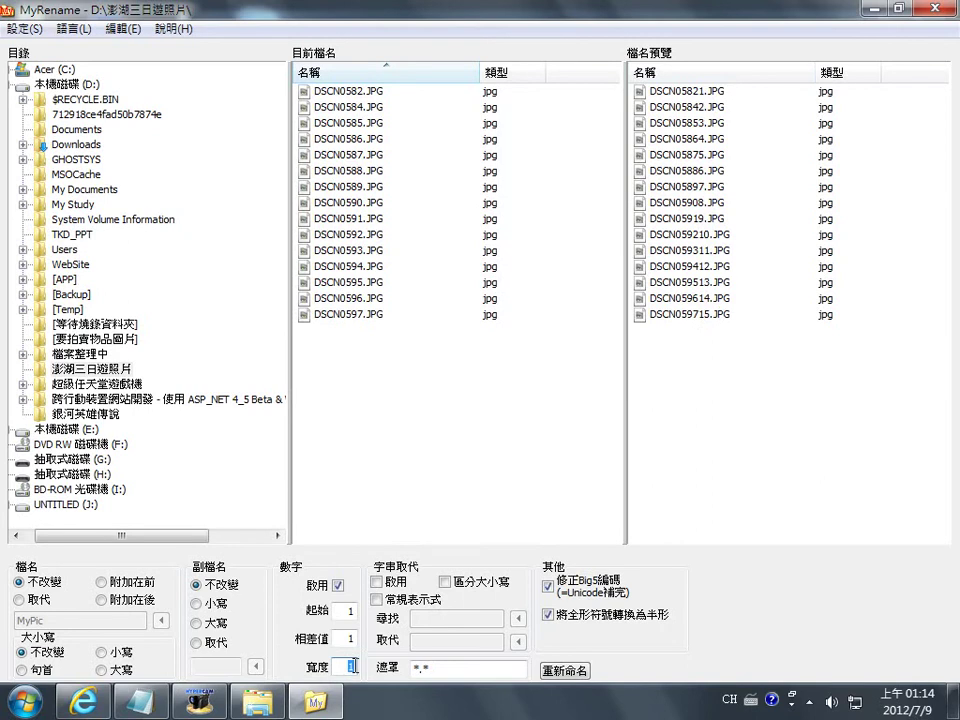
text(4)
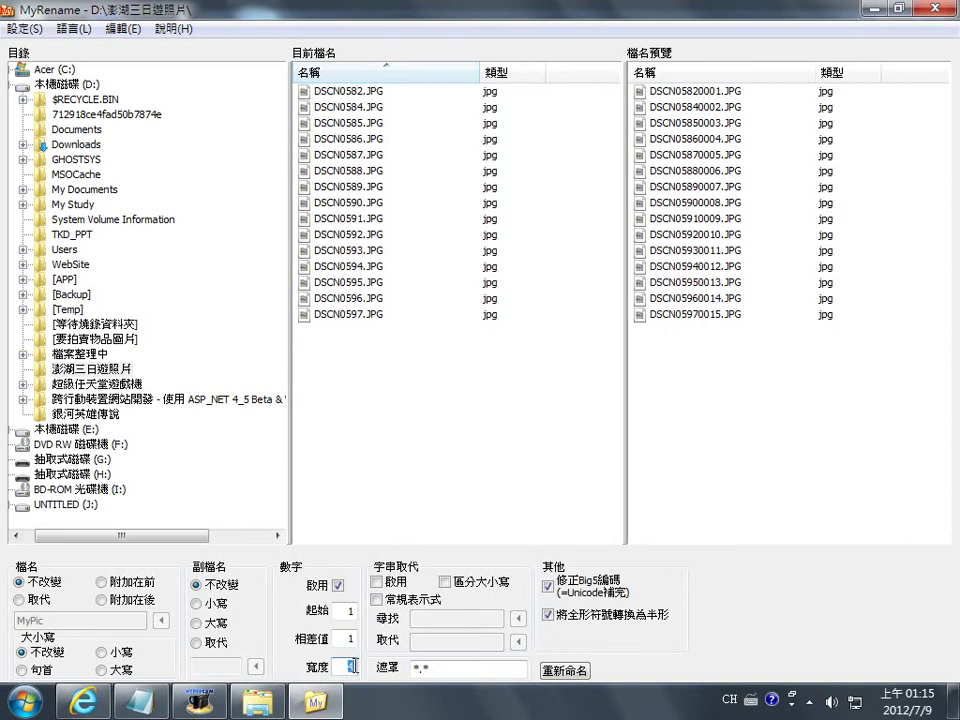
text(1)
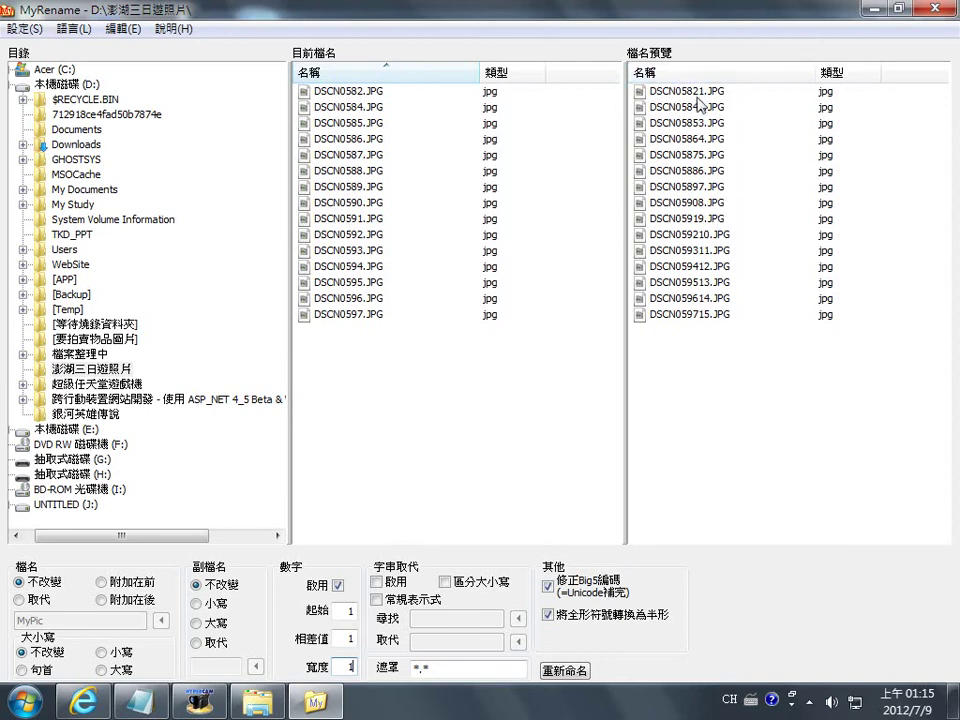
double_click(343, 666)
text(4)
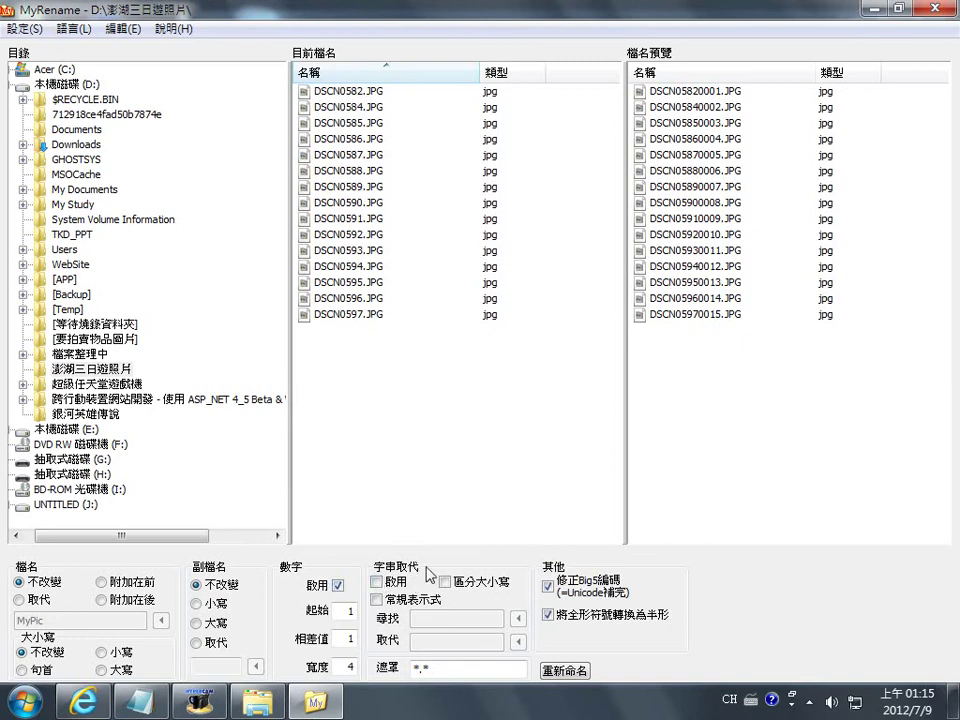
click(338, 587)
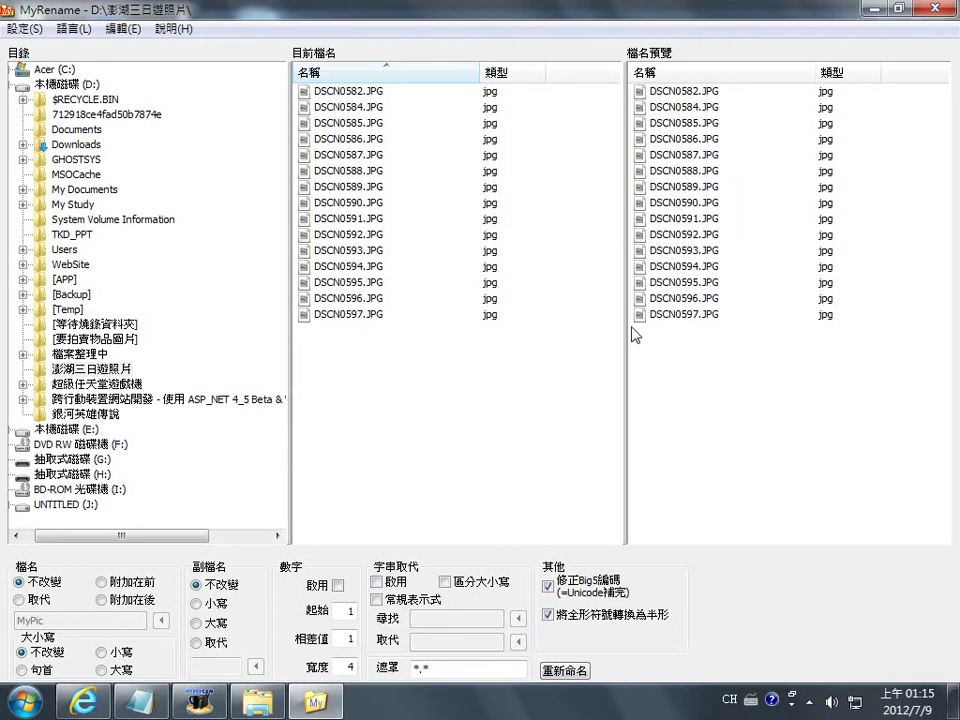
click(338, 586)
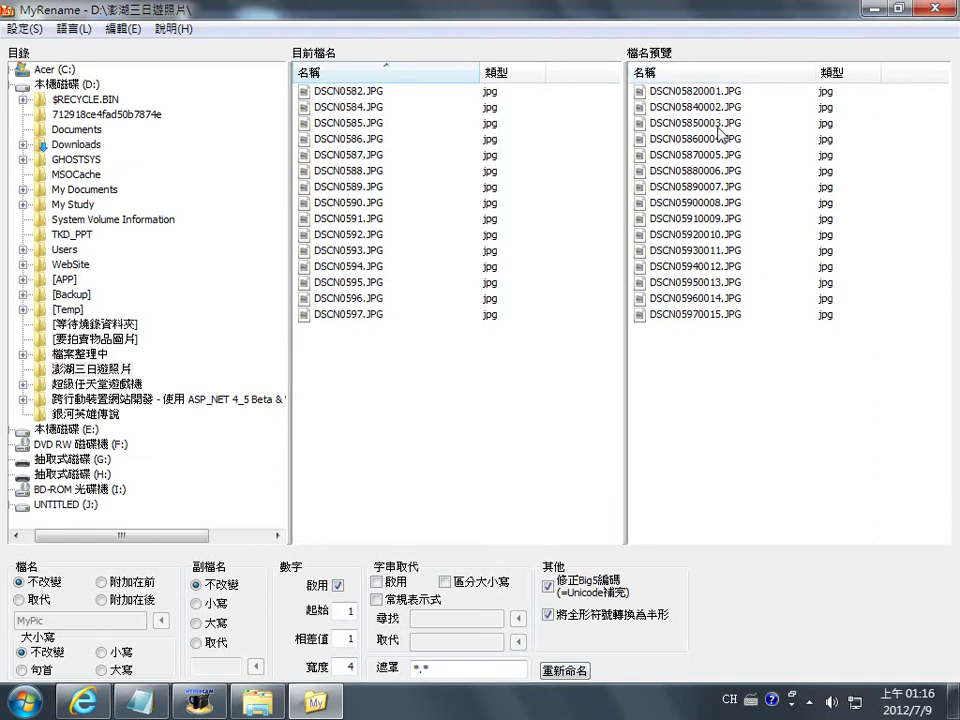
Step: Switch to File Explorer, make a backup copy of the 澎湖三日遊照片 folder on drive D:, and return to MyRename
click(258, 702)
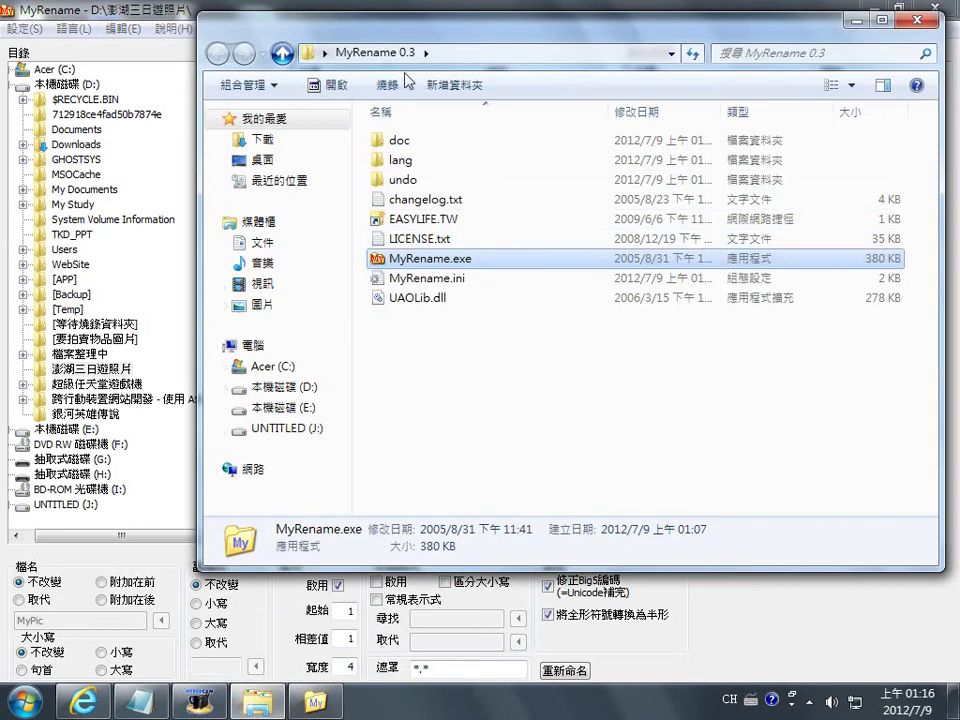
click(671, 54)
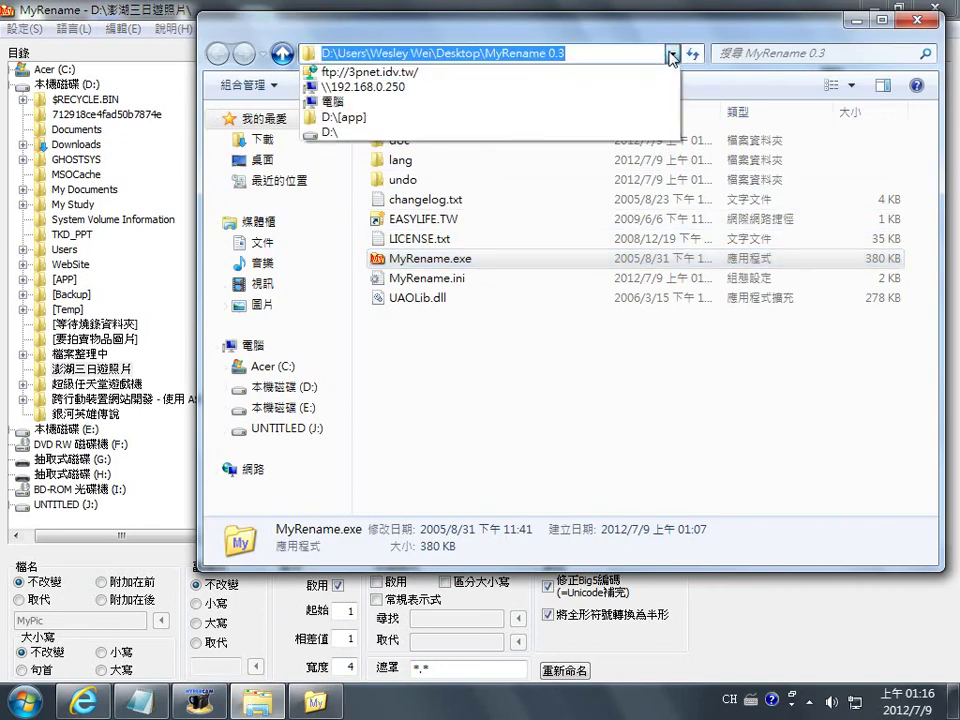
click(492, 132)
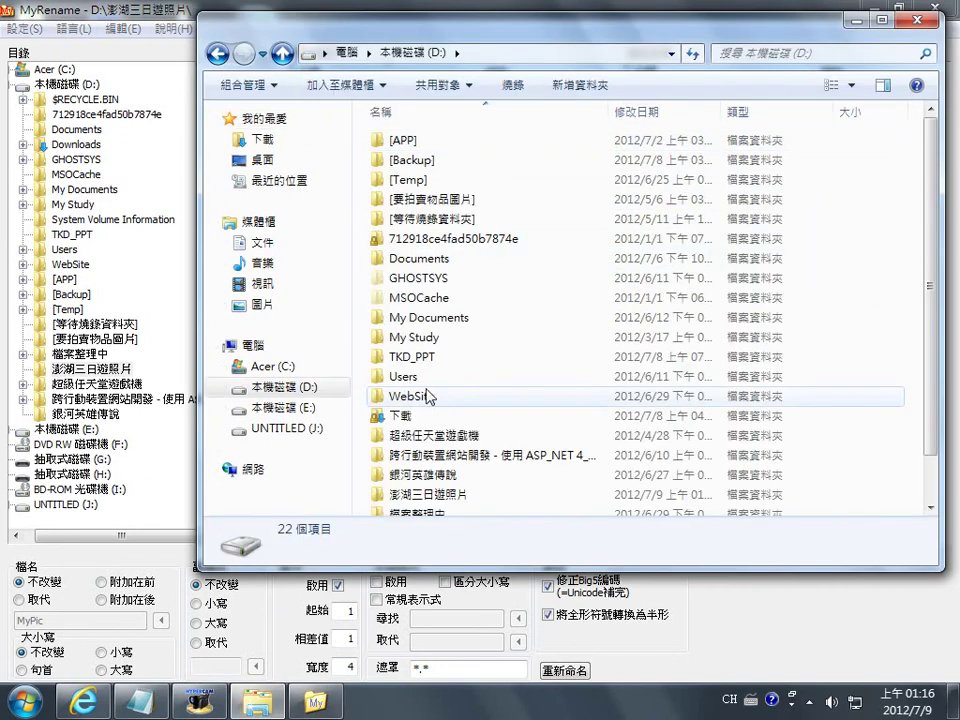
scroll(428, 397, down, 2)
click(447, 453)
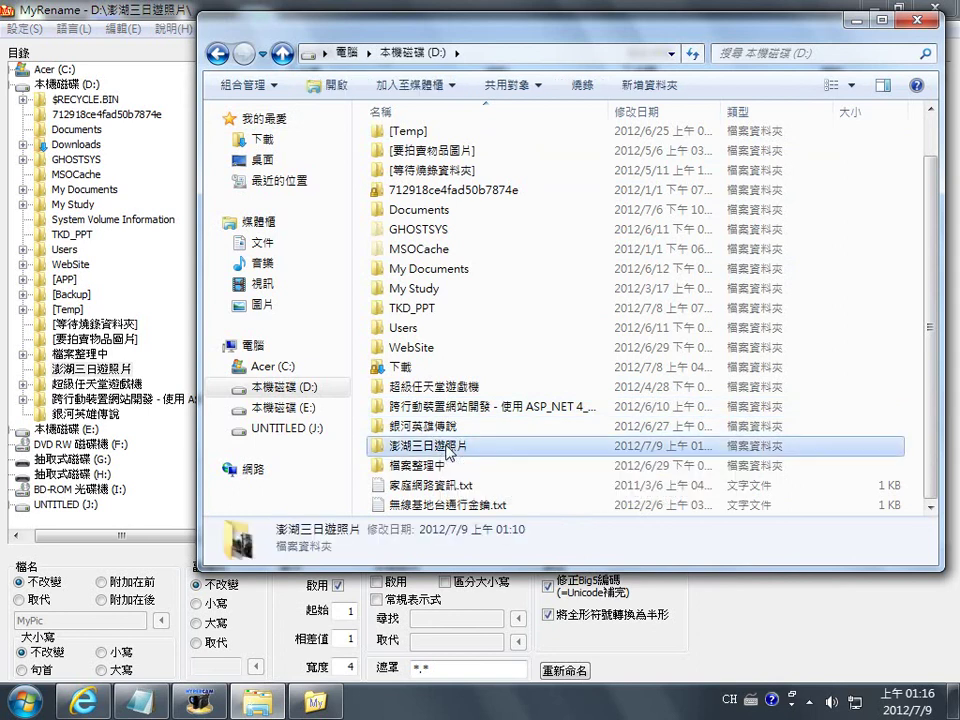
drag(447, 453, 858, 500)
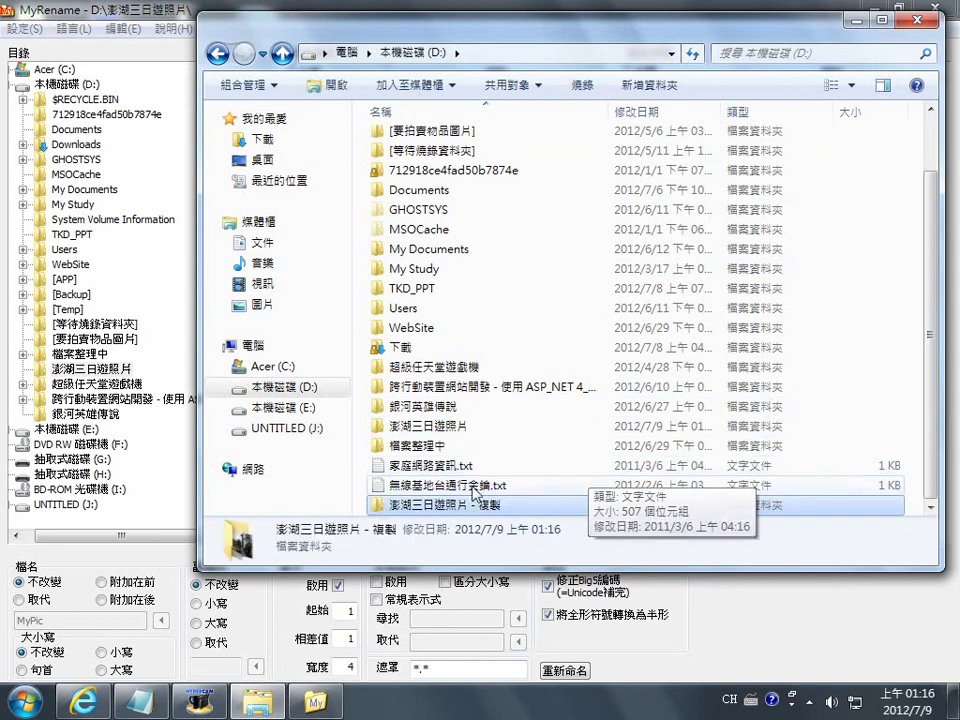
click(856, 22)
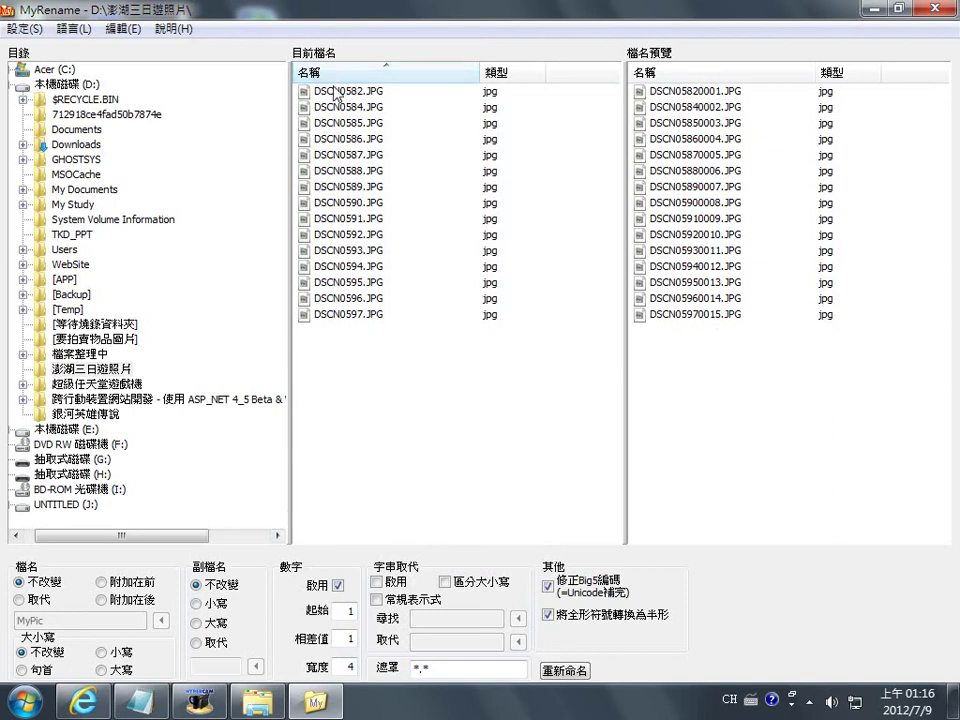
Step: Set the file name rule to replace (取代) the original names with MyPic_ before the number
click(19, 600)
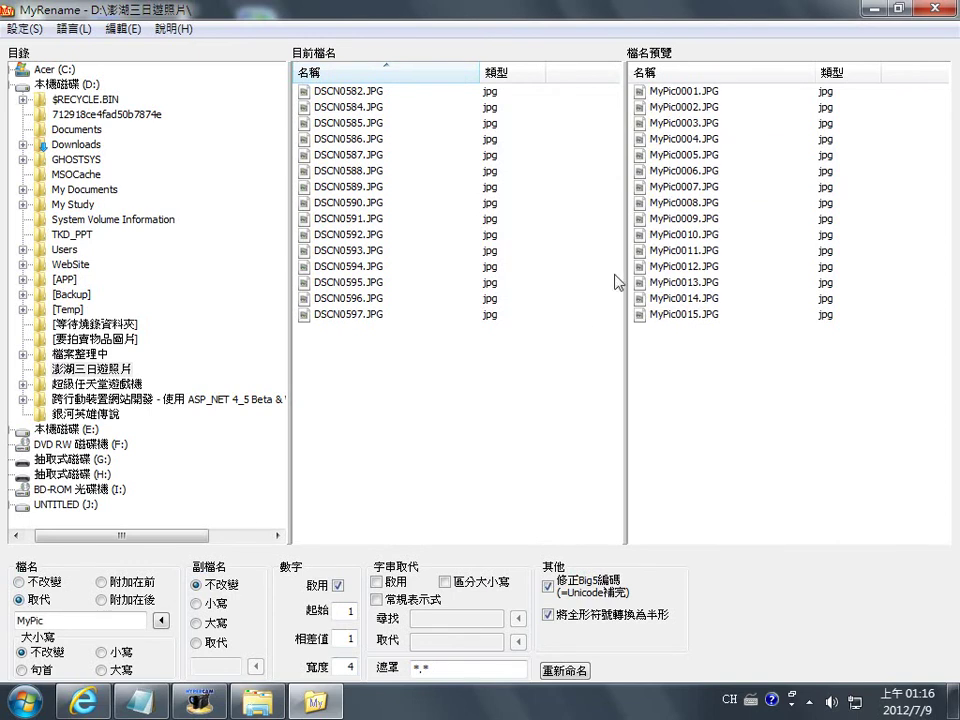
click(47, 622)
text(_)
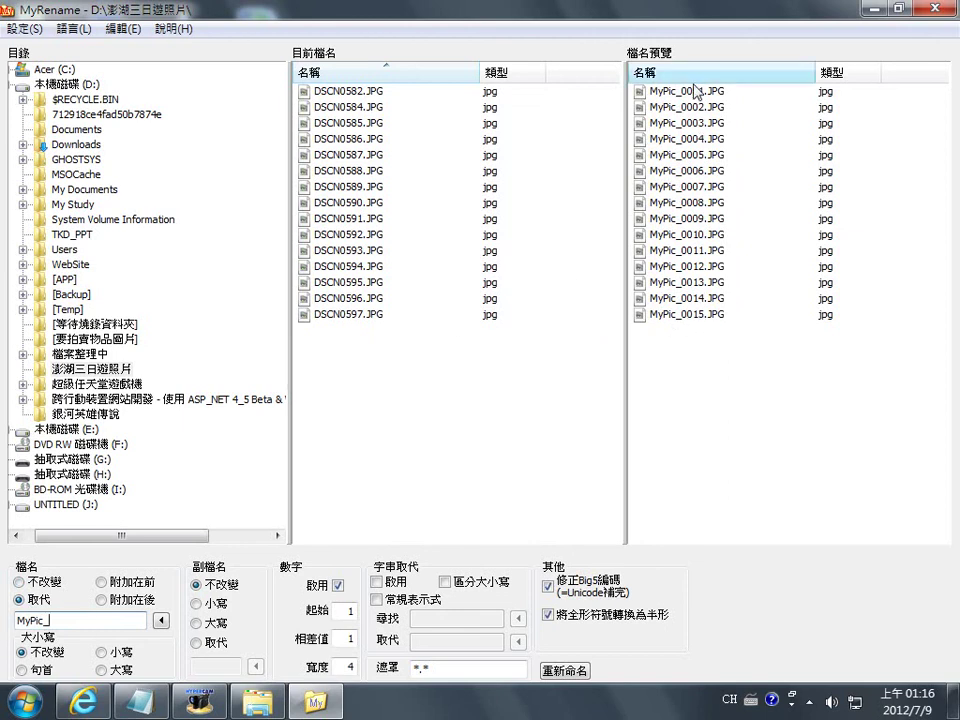
Step: Clear the replacement name text and rename all the listed photos with only their four-digit numbers
drag(58, 620, 5, 633)
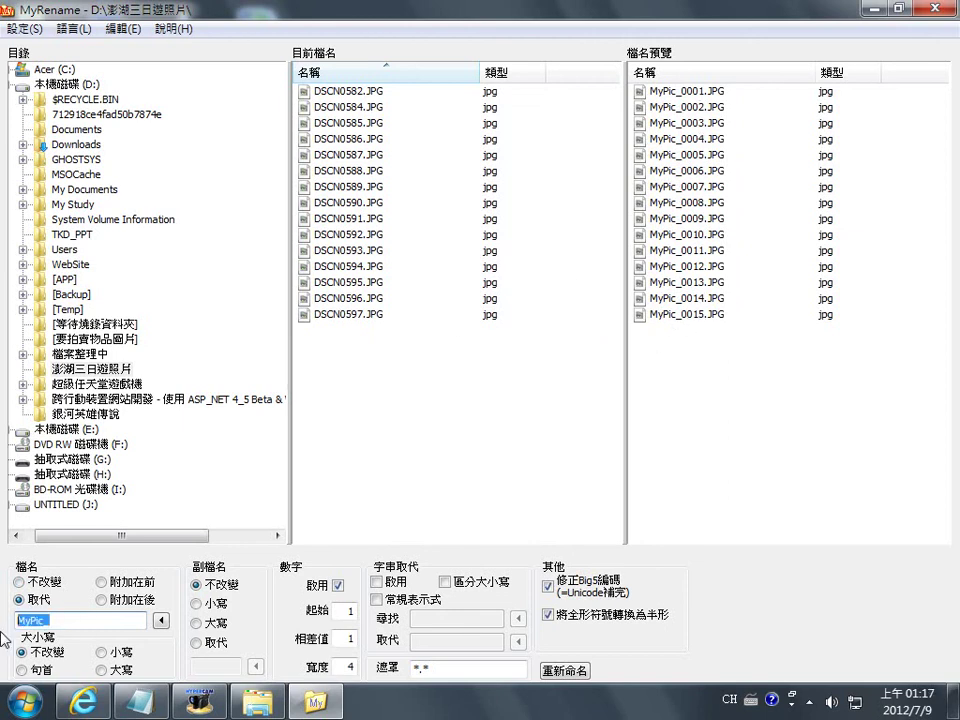
key(BackSpace)
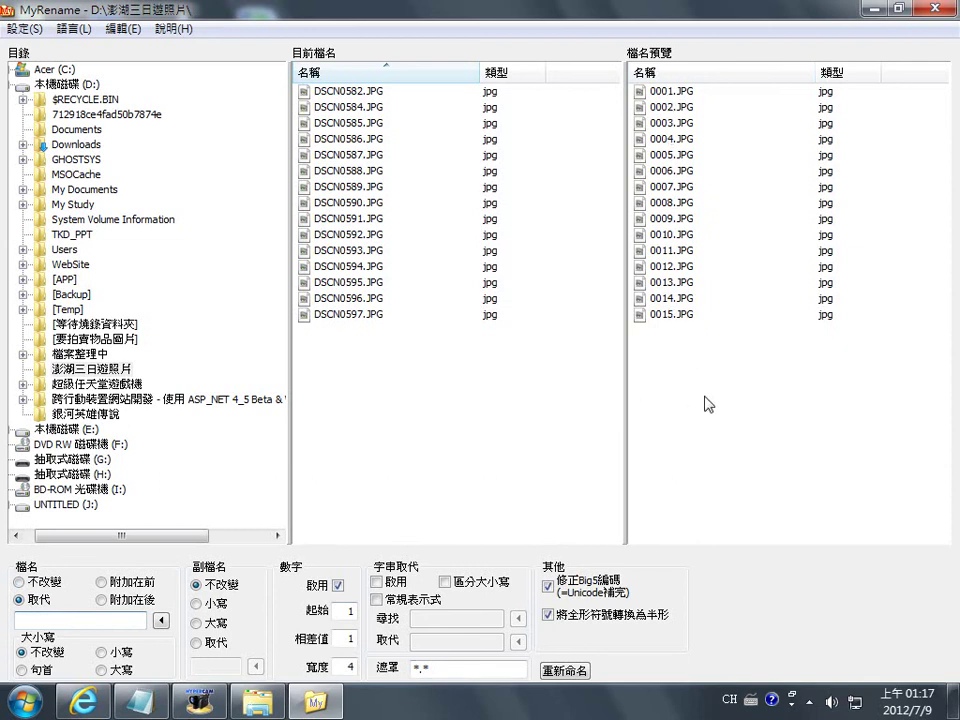
click(556, 672)
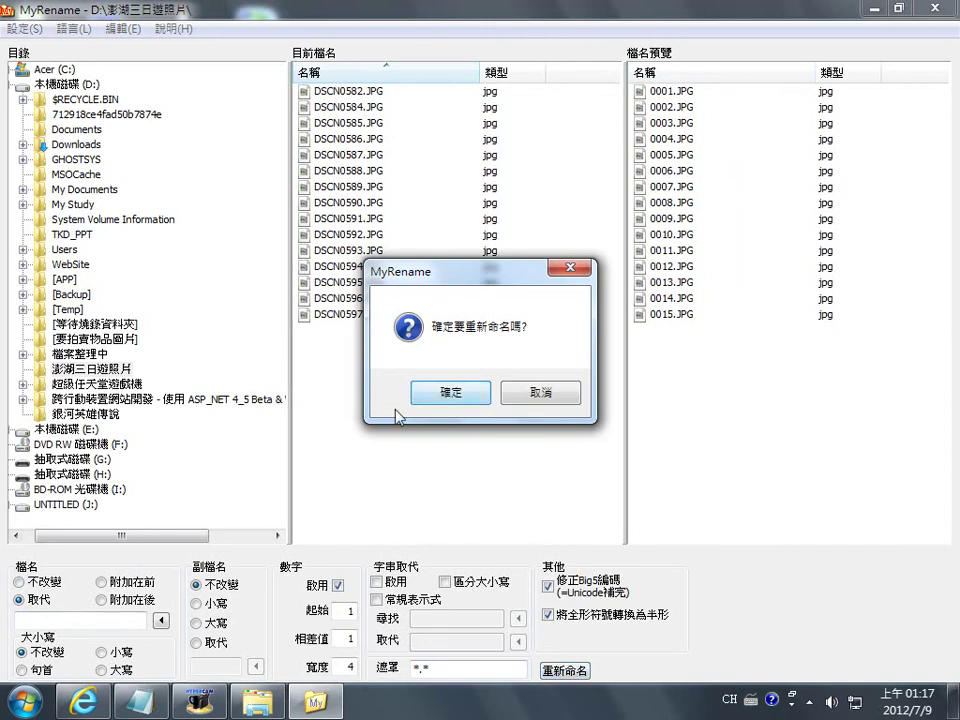
click(451, 393)
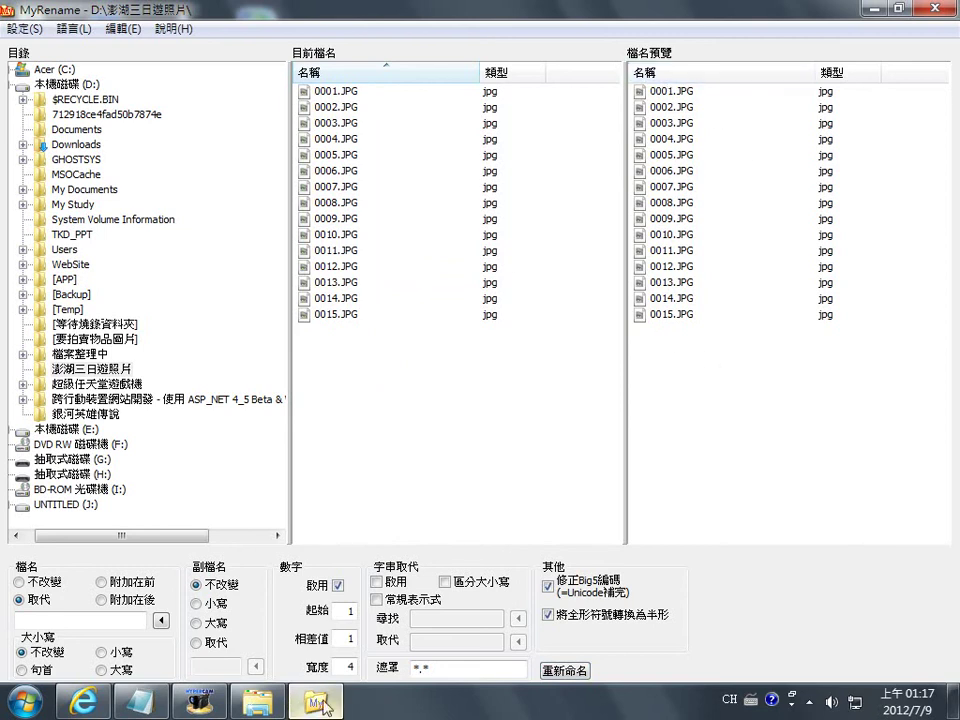
Step: Switch to File Explorer and open the 澎湖三日遊照片 folder to check the renamed photos
click(257, 703)
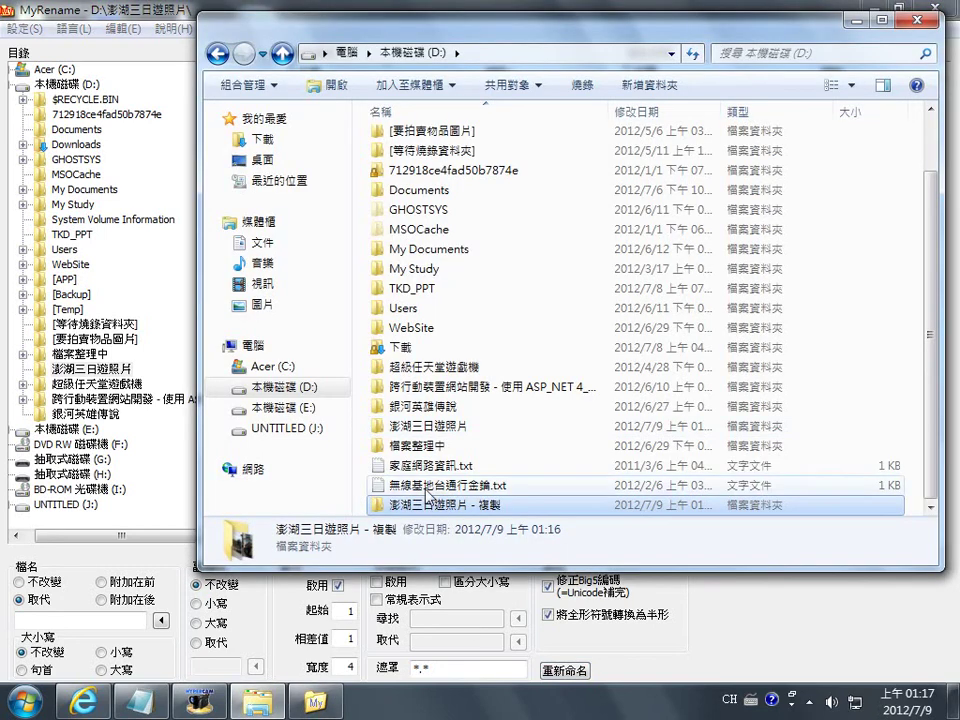
click(415, 428)
double_click(415, 428)
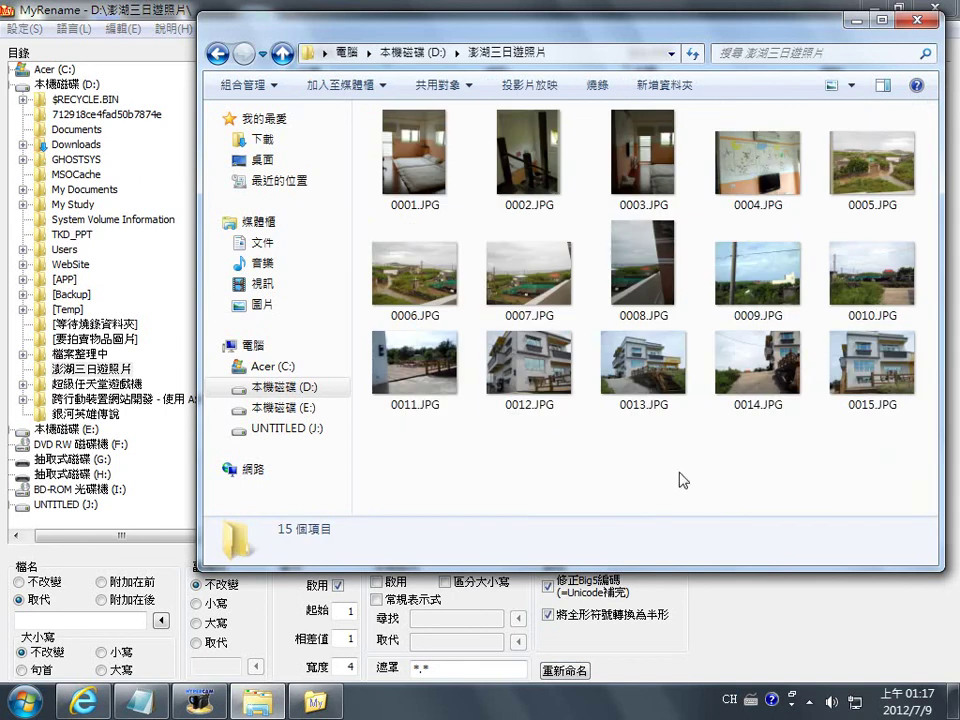
Step: Delete all the numbered photos from the 澎湖三日遊照片 folder
drag(907, 437, 385, 105)
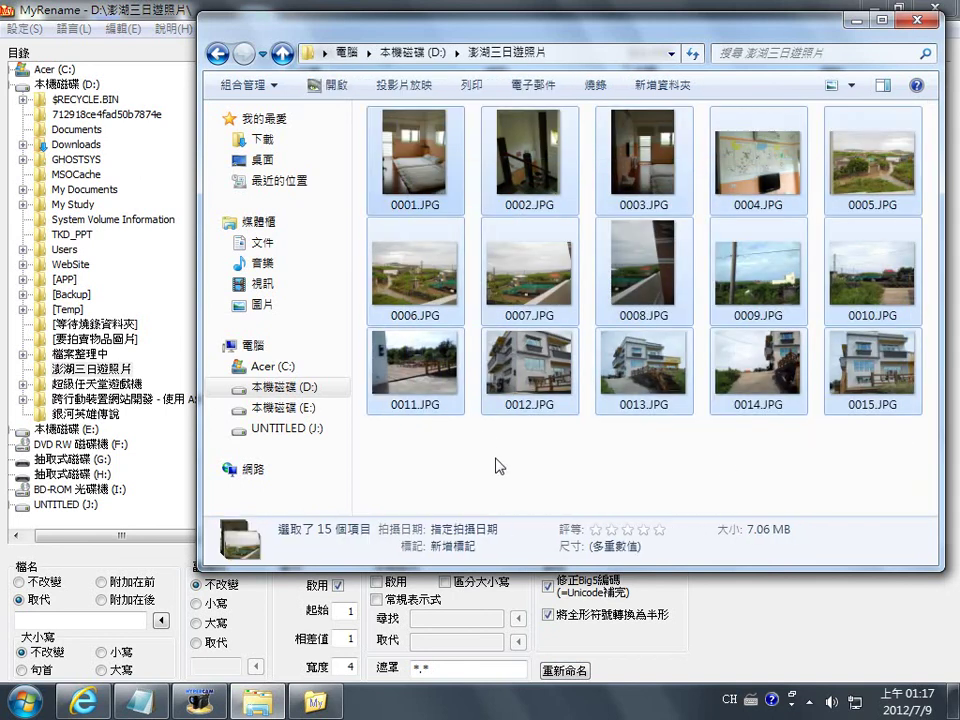
click(736, 443)
click(170, 478)
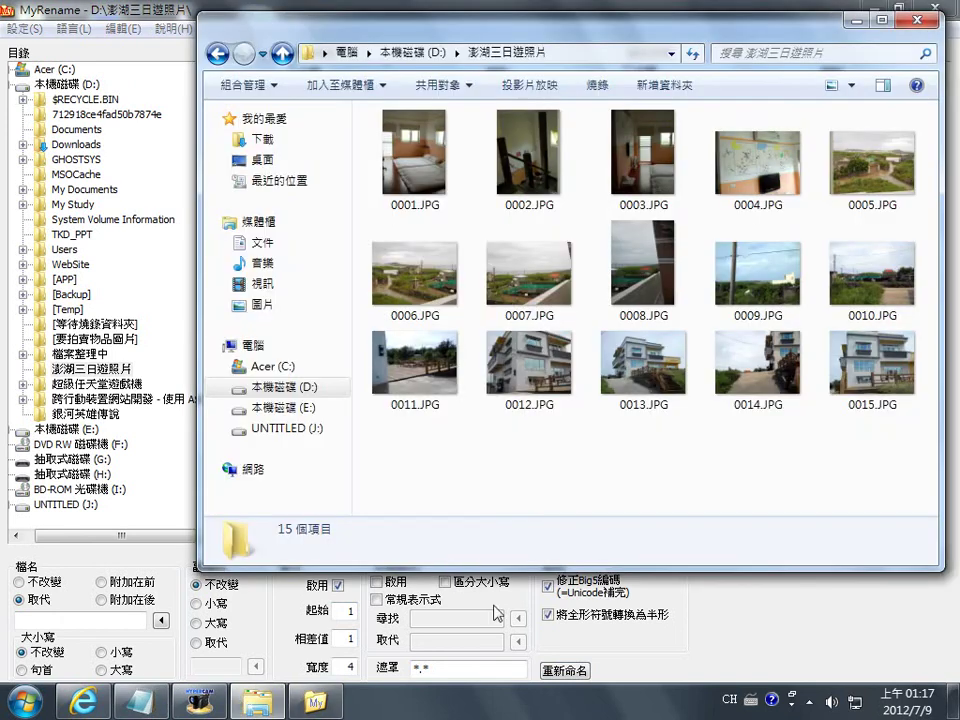
click(258, 703)
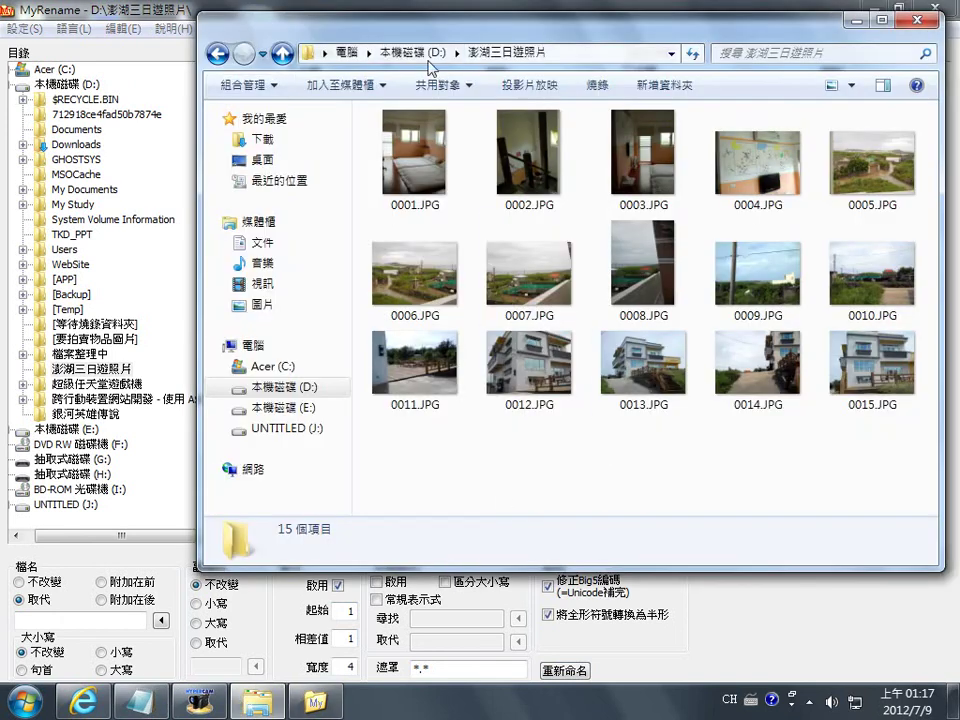
drag(926, 452, 372, 122)
key(Delete)
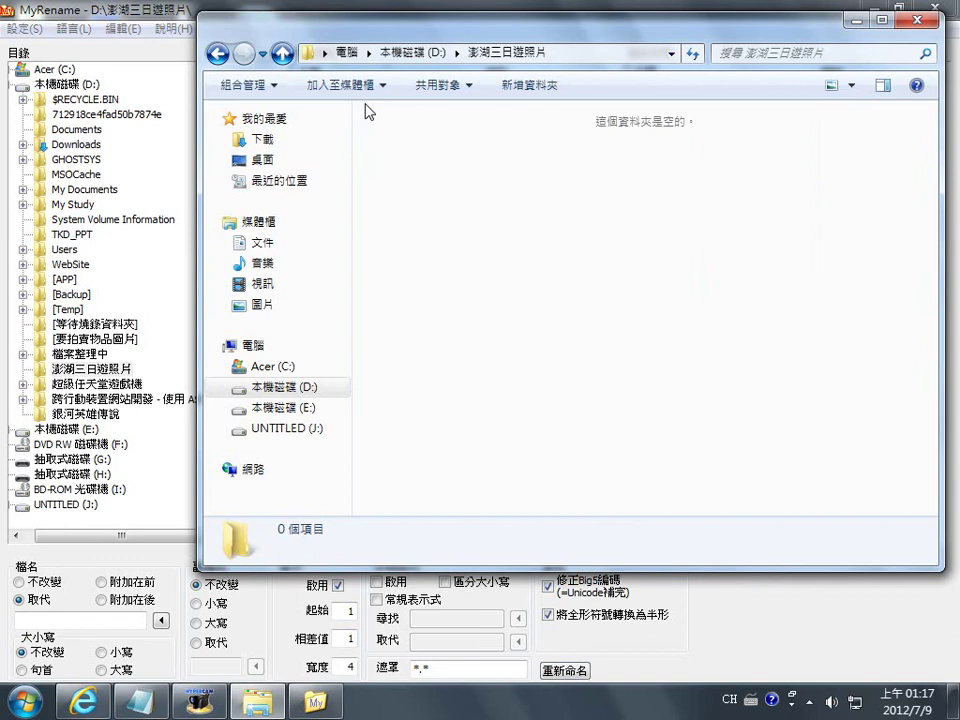
Step: Copy all the original photos from the 澎湖三日遊照片 - 複製 backup folder on drive D:
click(411, 53)
double_click(456, 511)
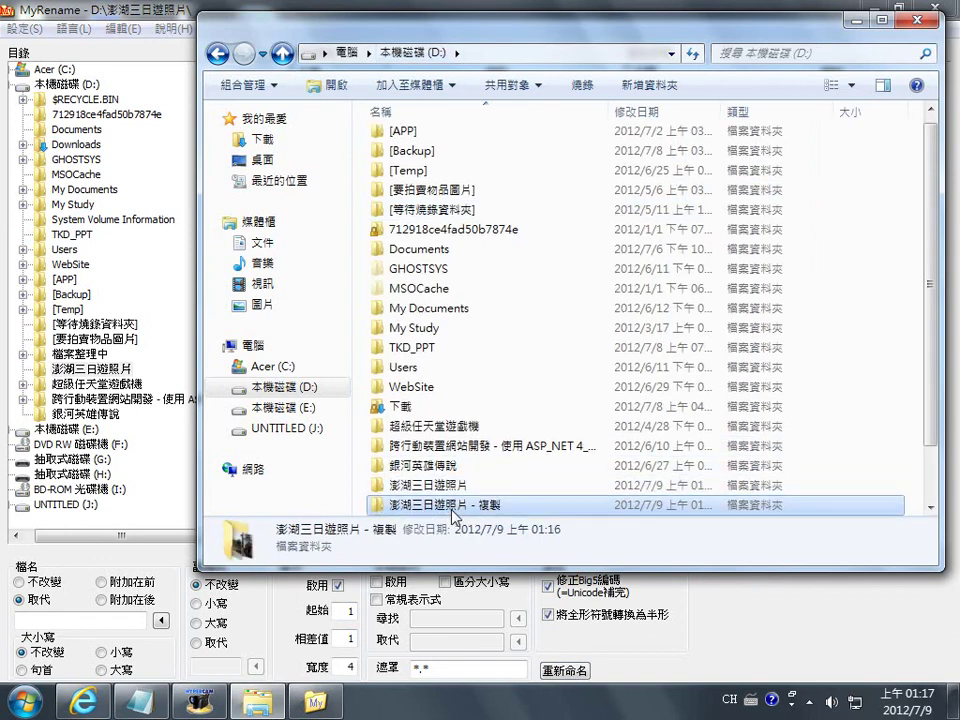
drag(925, 478, 368, 108)
right_click(412, 140)
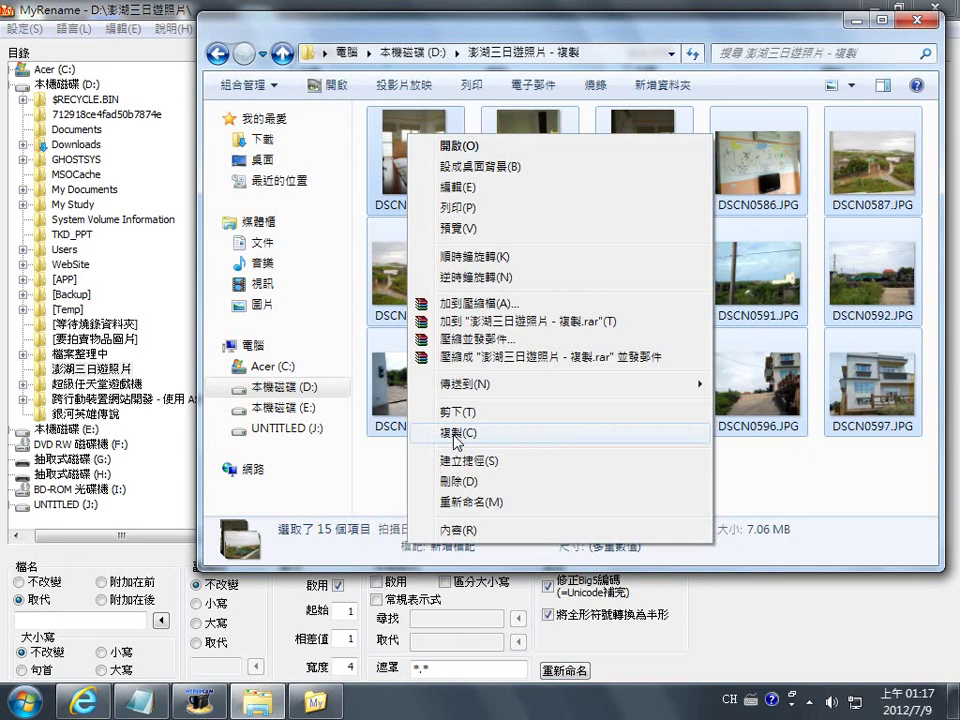
click(455, 432)
click(480, 100)
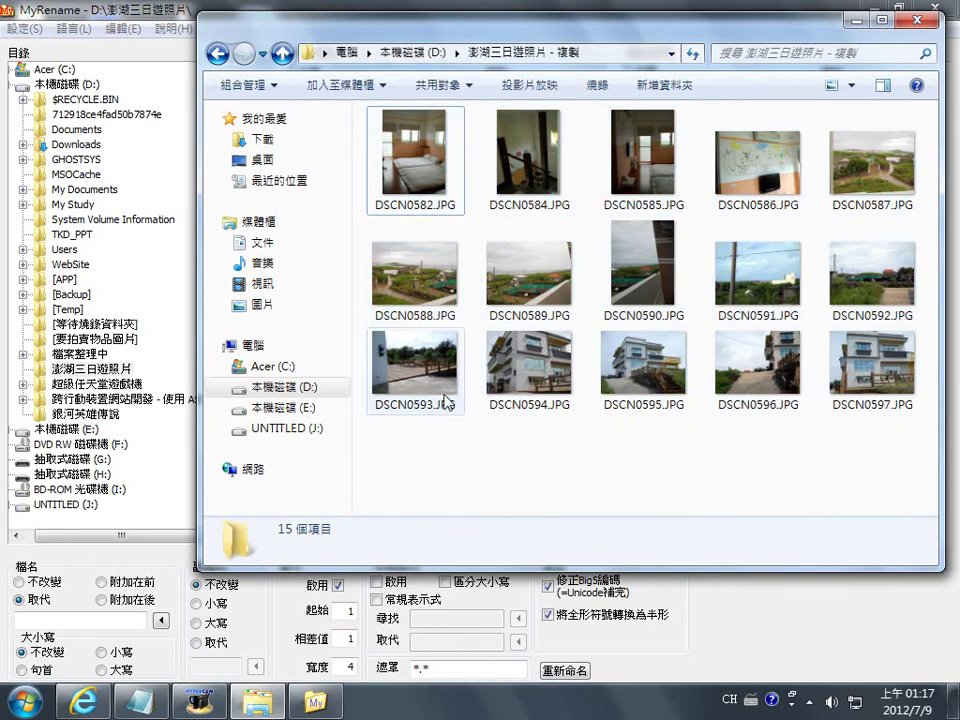
Step: Paste the copied photos into the 澎湖三日遊照片 folder and close the File Explorer window
click(445, 56)
double_click(437, 485)
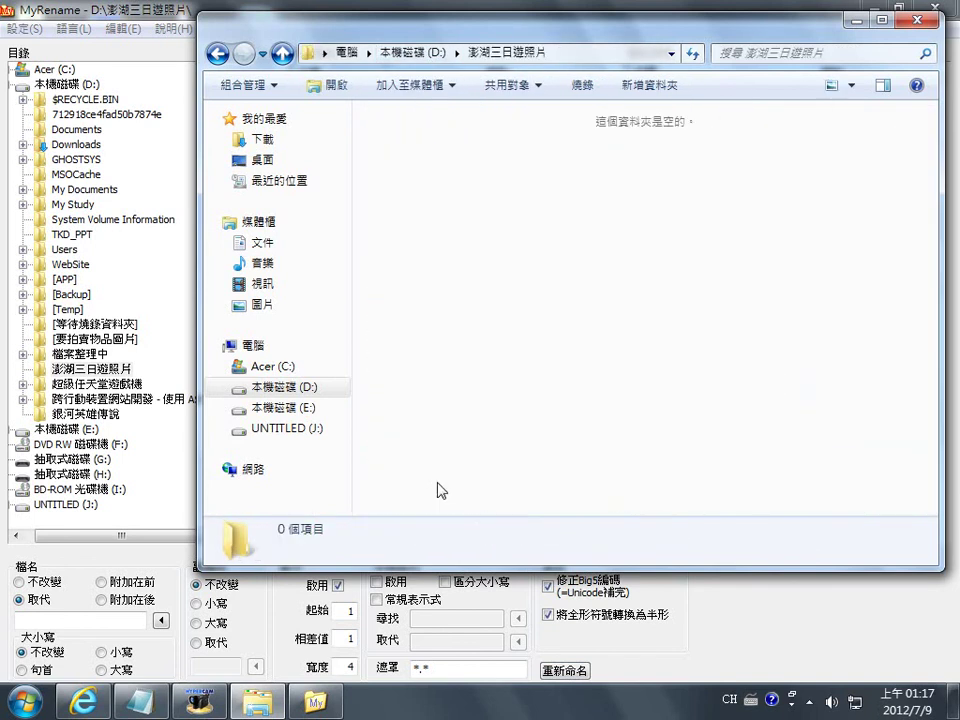
right_click(540, 462)
click(556, 249)
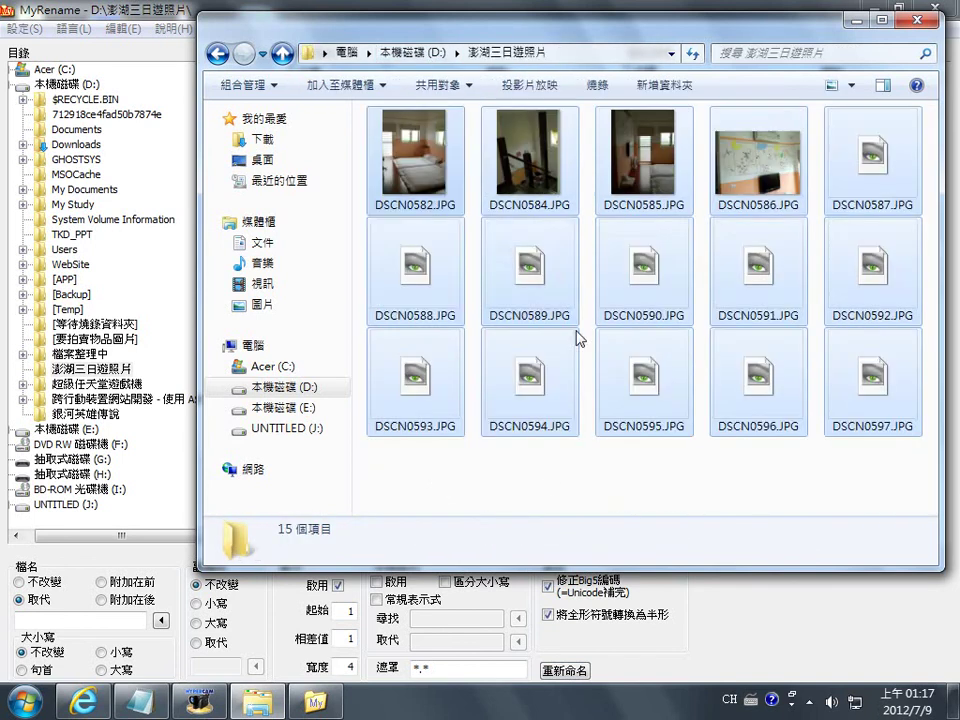
click(910, 14)
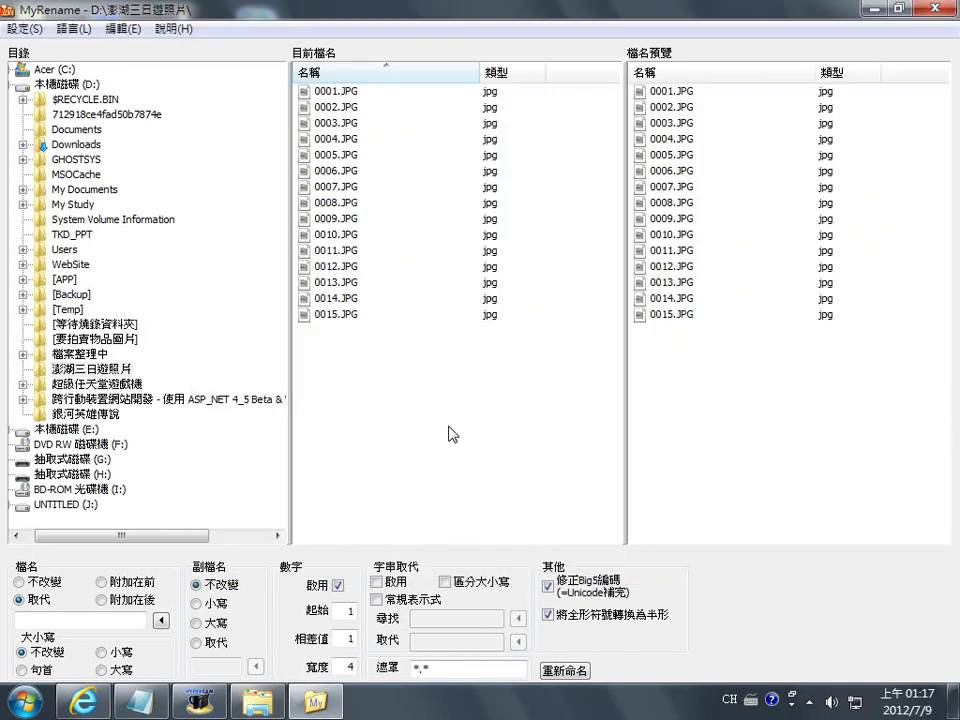
Step: Reload the 澎湖三日遊照片 folder in MyRename so it lists the restored photos
right_click(433, 414)
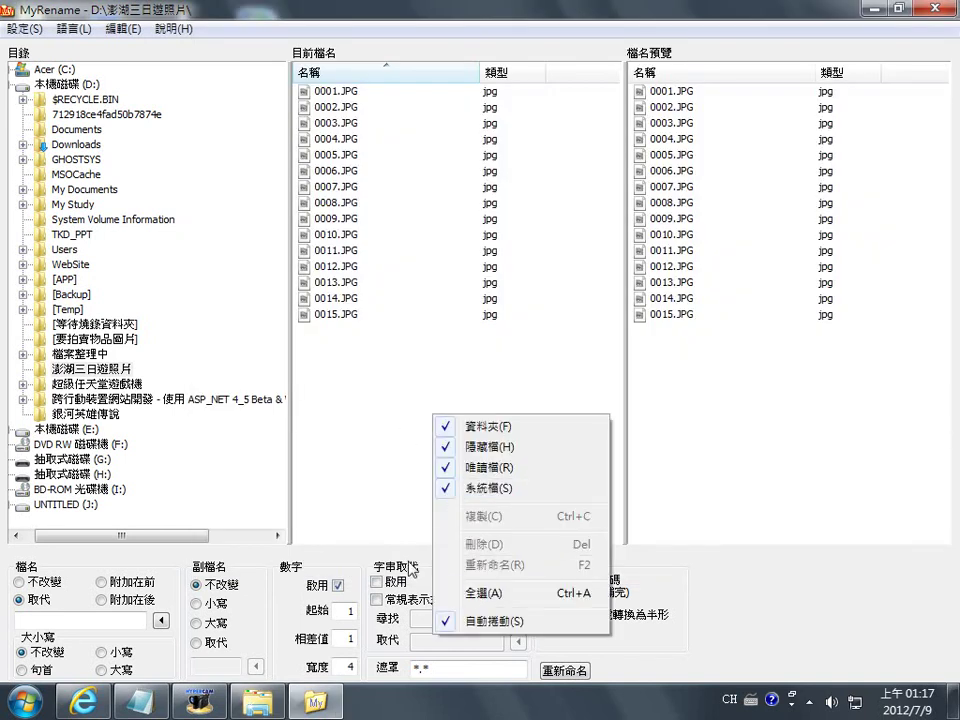
click(40, 86)
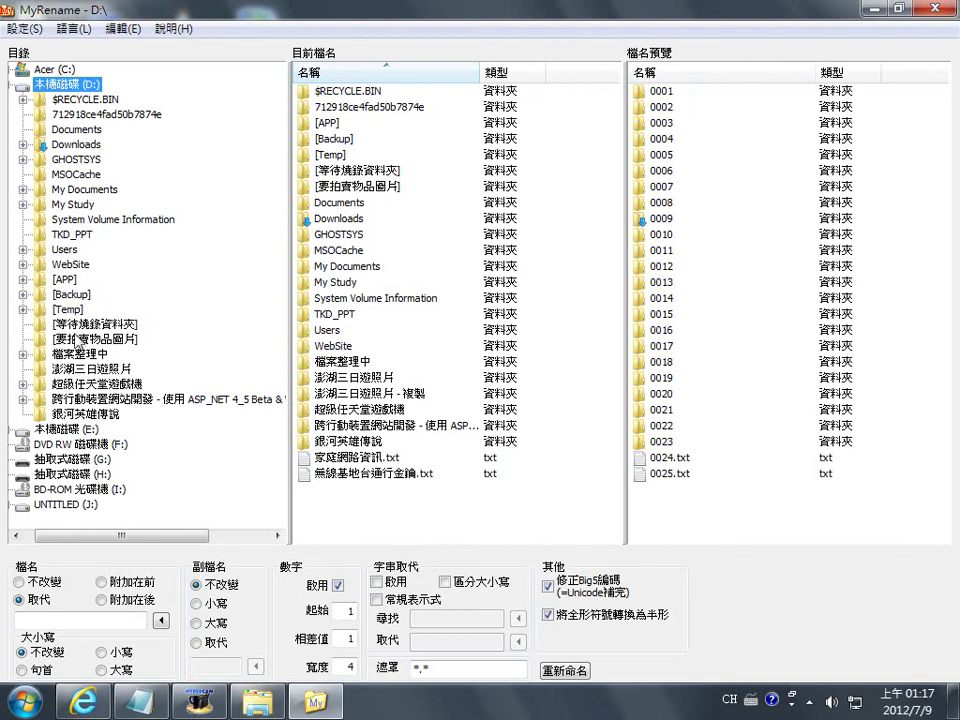
click(90, 369)
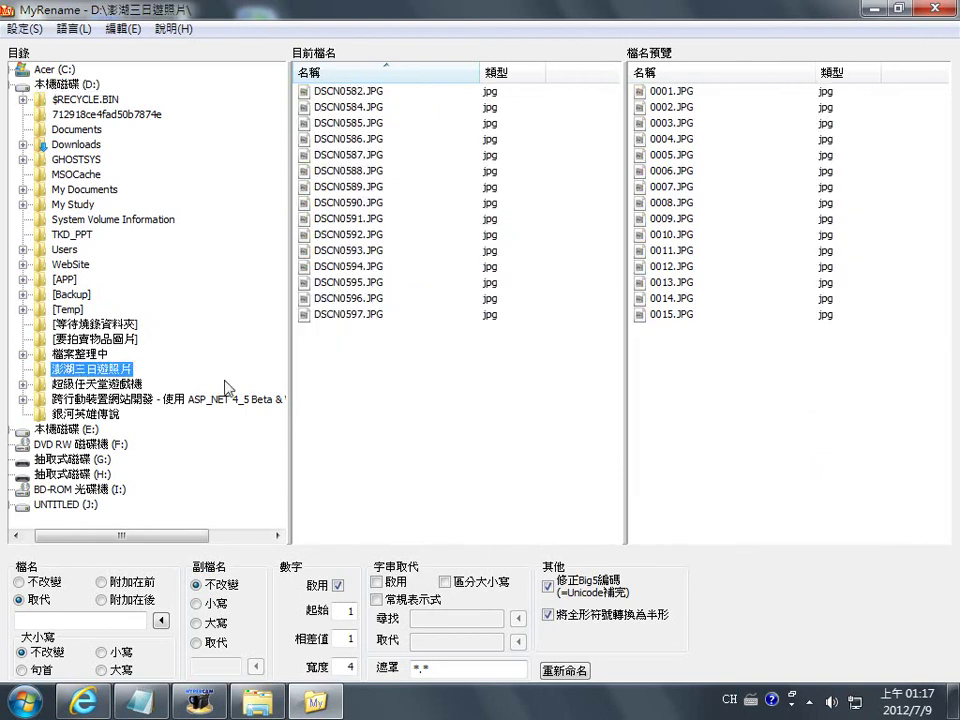
click(389, 378)
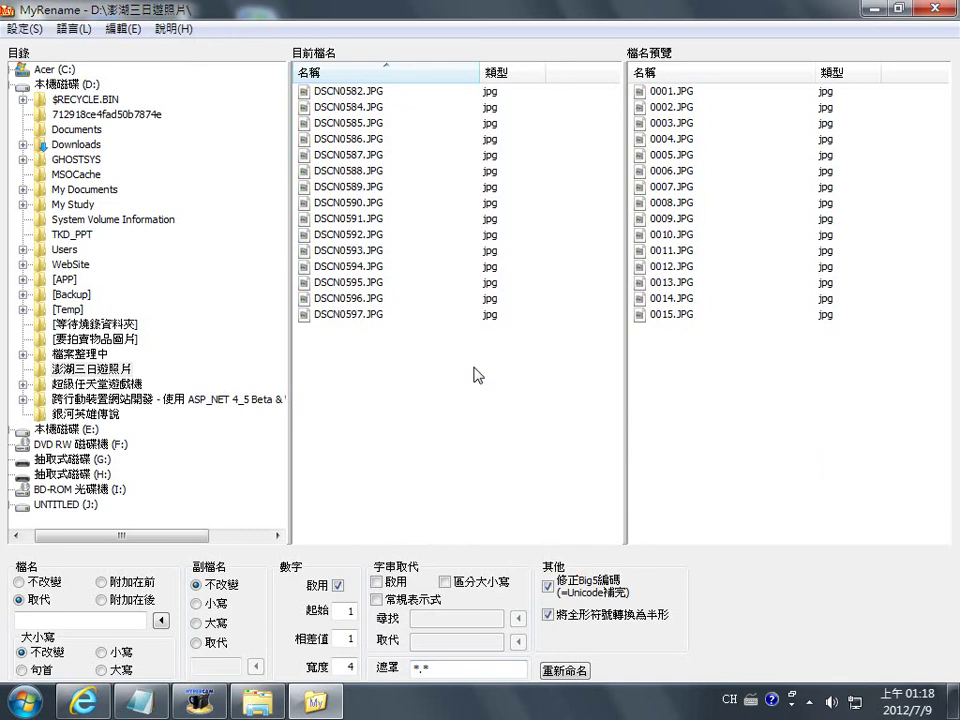
Step: Turn off numbering, set the file name rule to 不改變, and enable string replacement (字串取代)
click(339, 587)
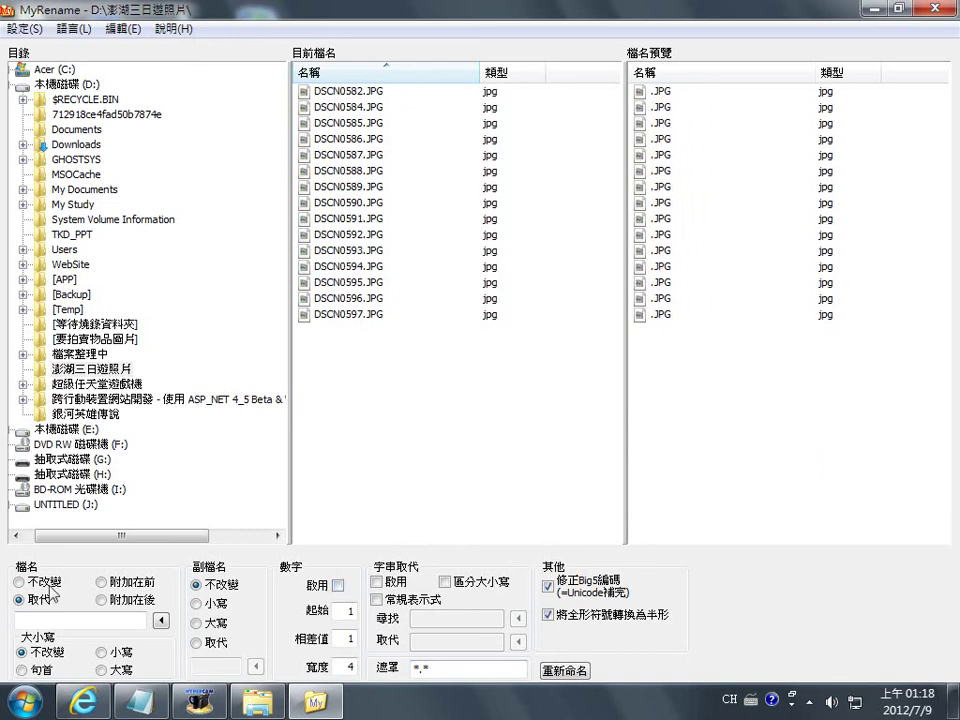
click(19, 582)
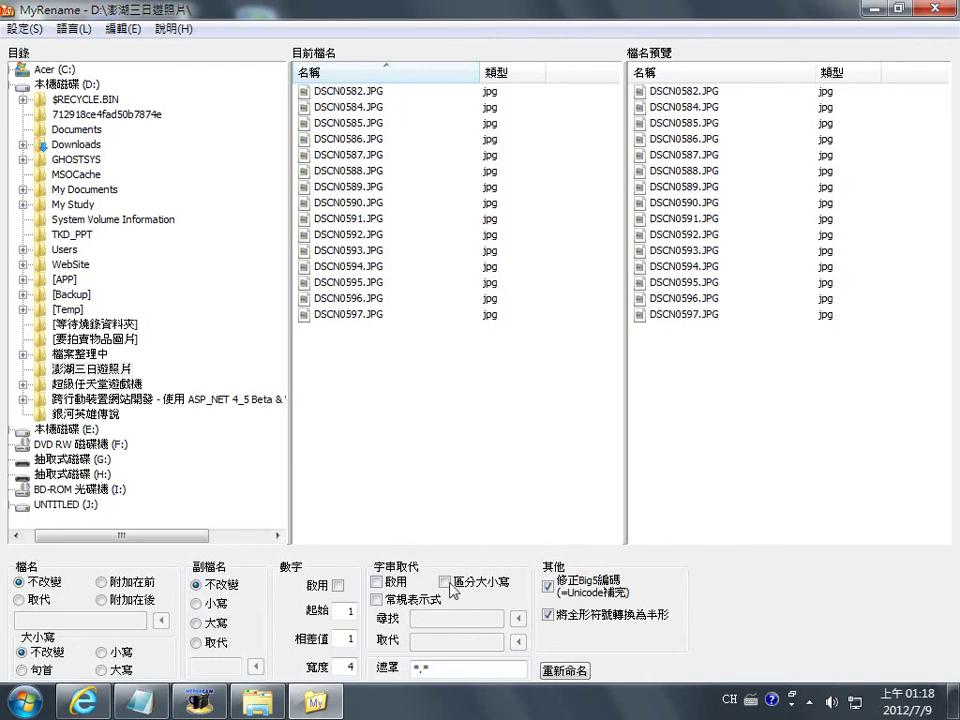
click(376, 582)
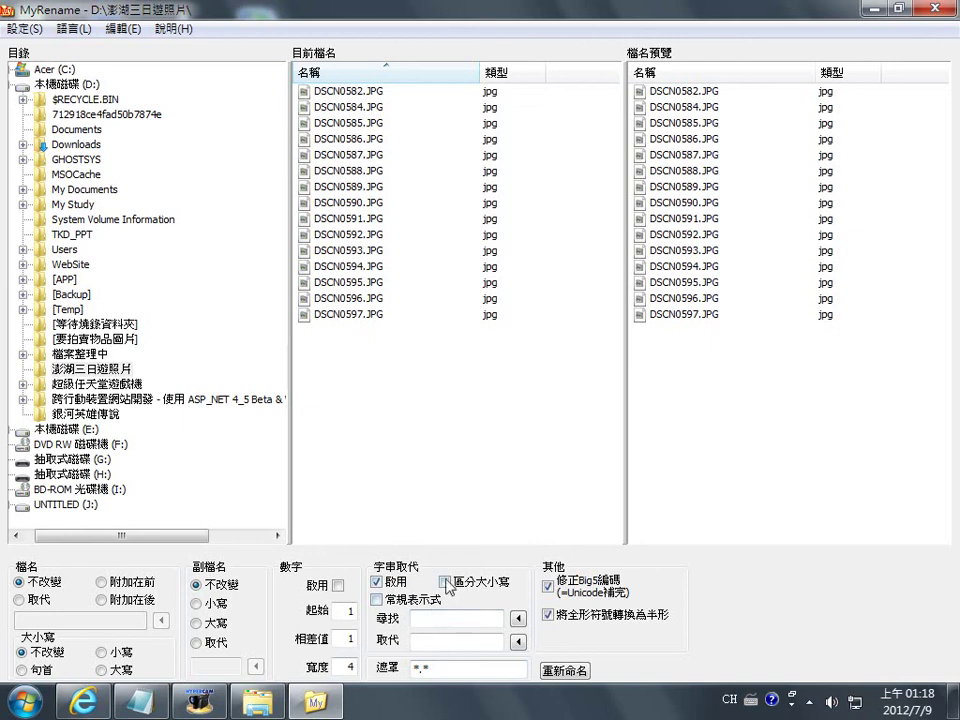
Step: Set the string replacement to find scn and replace it with ddr
click(489, 618)
text(SC)
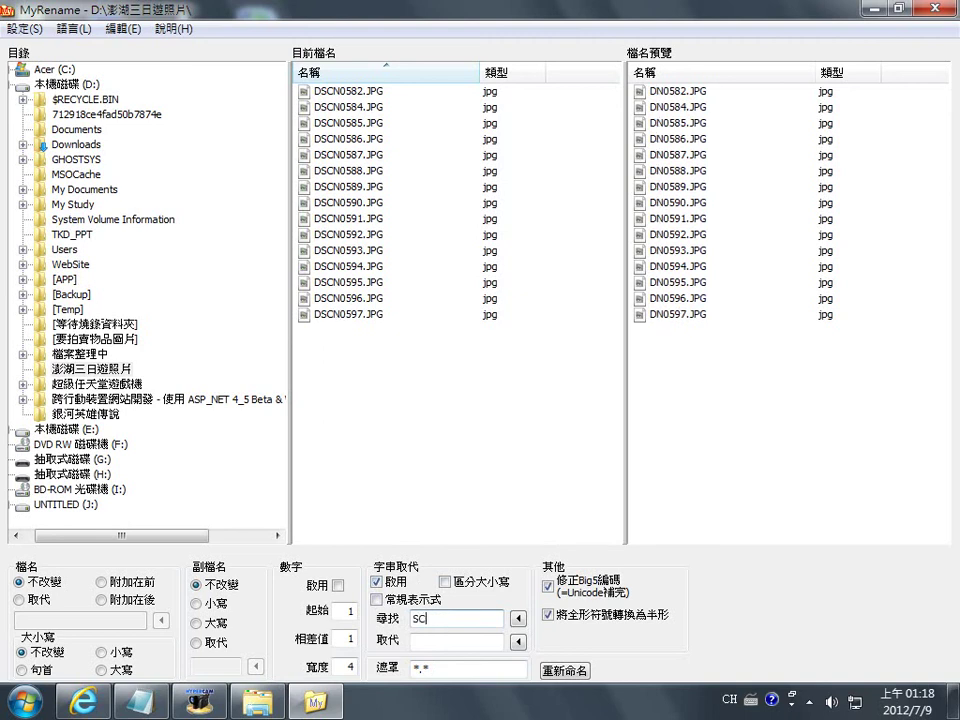
key(BackSpace)
key(BackSpace)
text(scn)
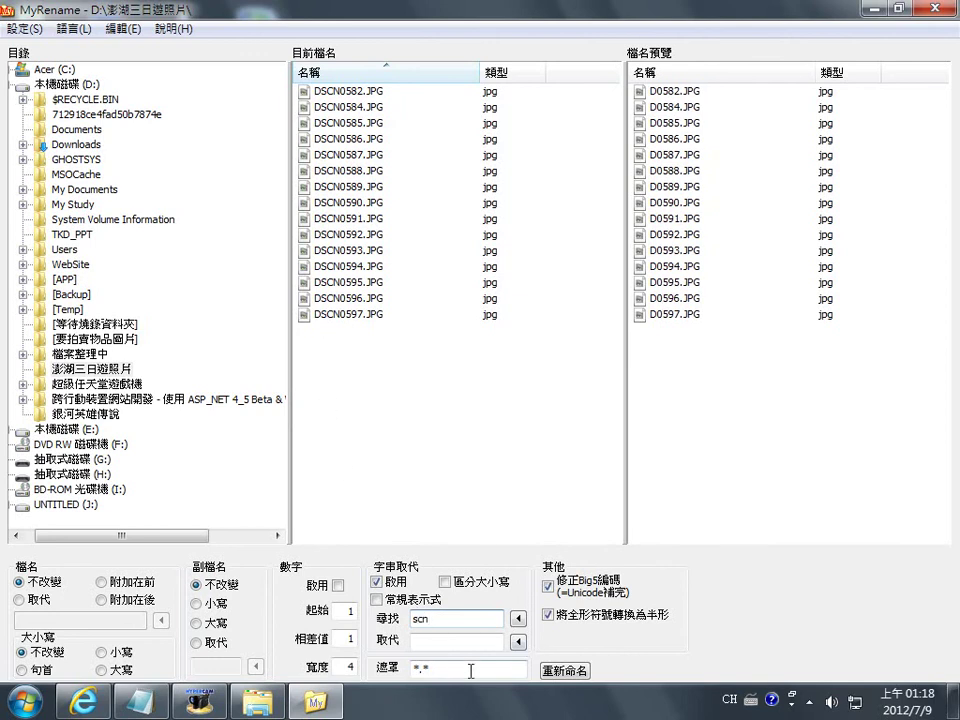
click(437, 638)
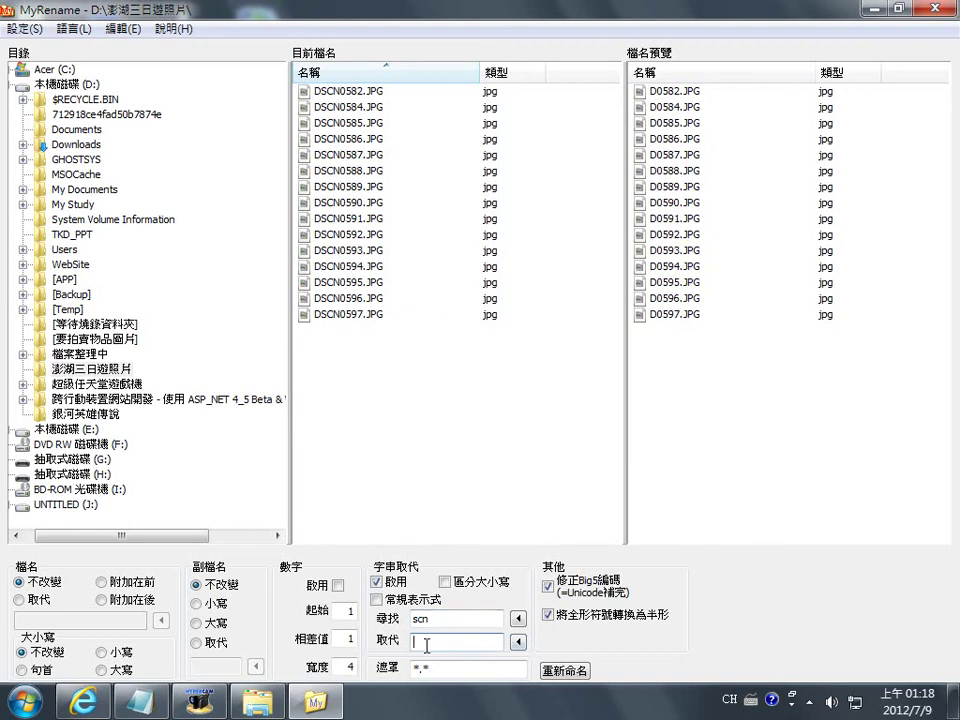
text(ddr)
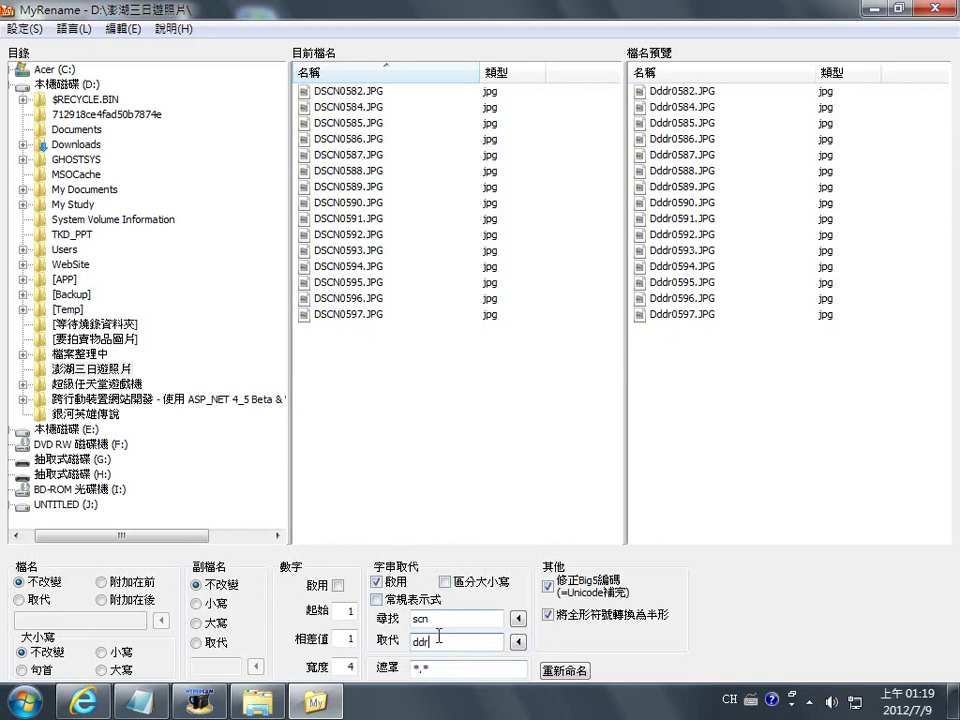
Step: Try case-sensitive matching (區分大小寫) for the string replacement and switch it off again
click(444, 583)
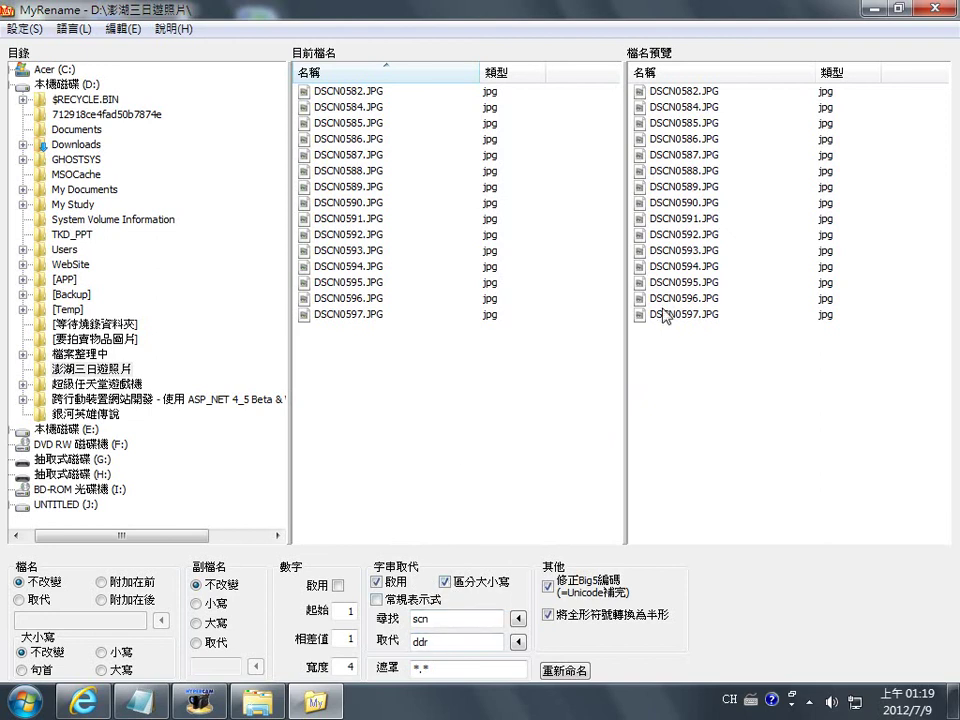
click(444, 582)
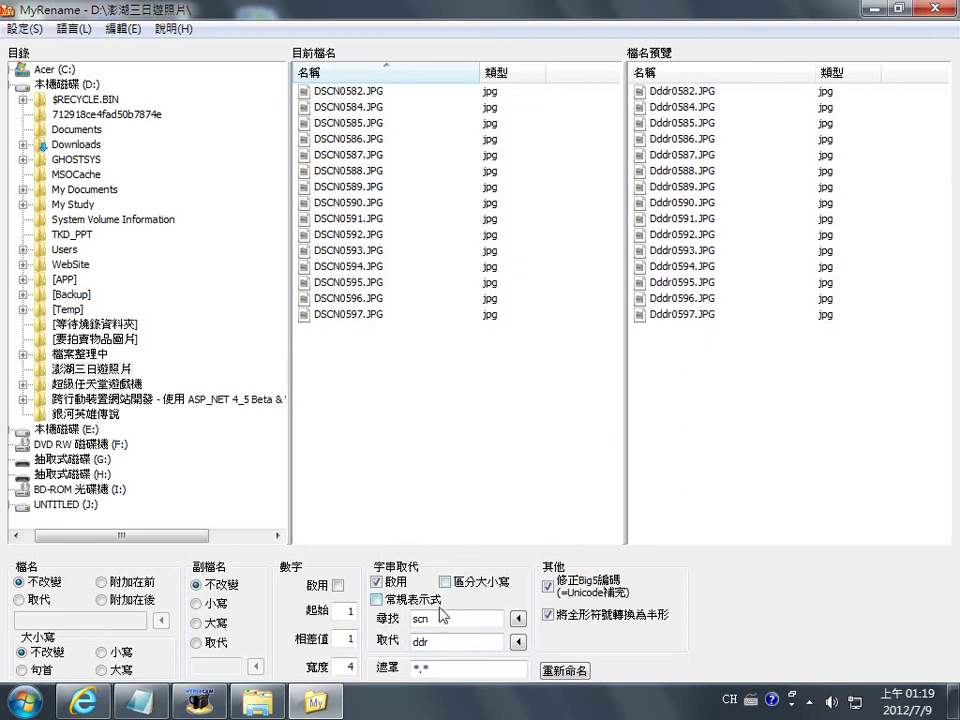
click(377, 601)
Step: Clear both the search text and the replacement text of the string replacement
drag(440, 622, 408, 636)
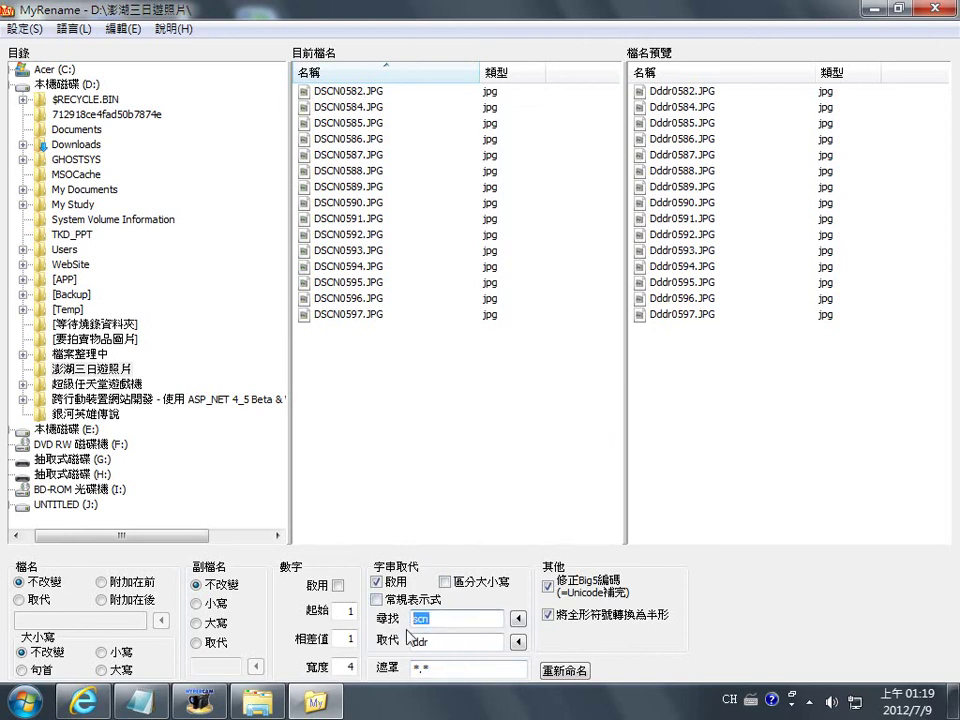
key(BackSpace)
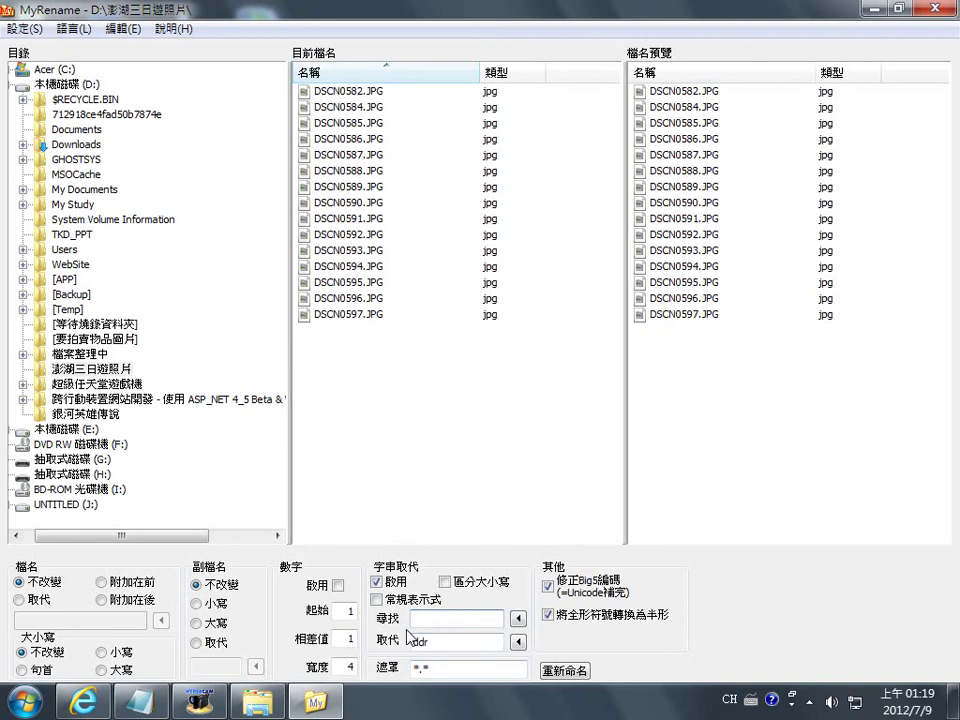
drag(436, 642, 380, 650)
key(BackSpace)
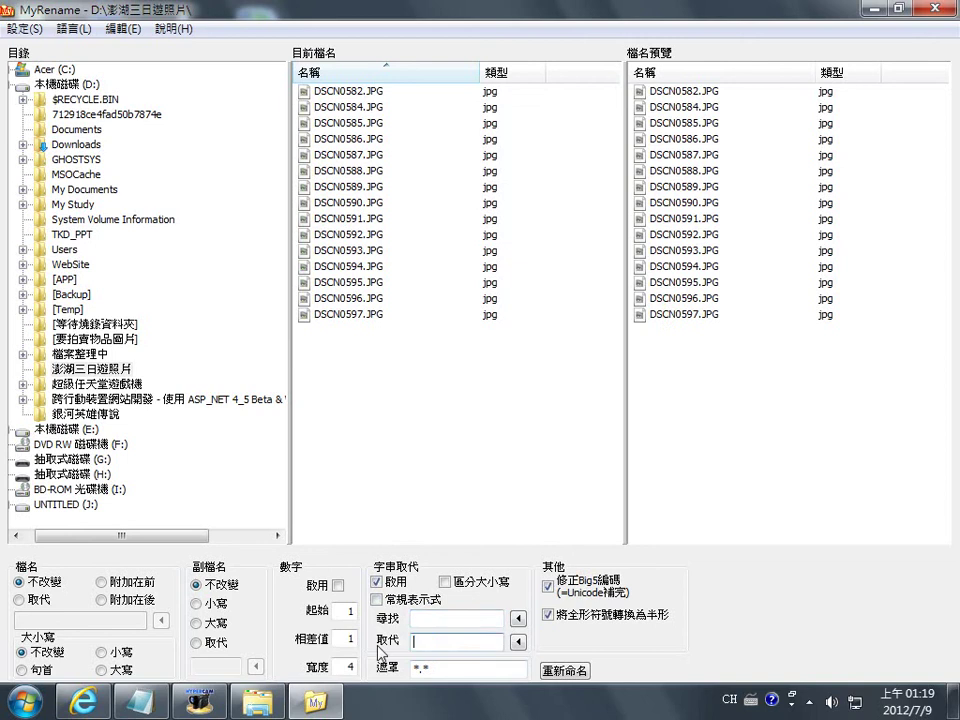
Step: Try filtering the file list with the mask (遮罩) 58.*
double_click(426, 670)
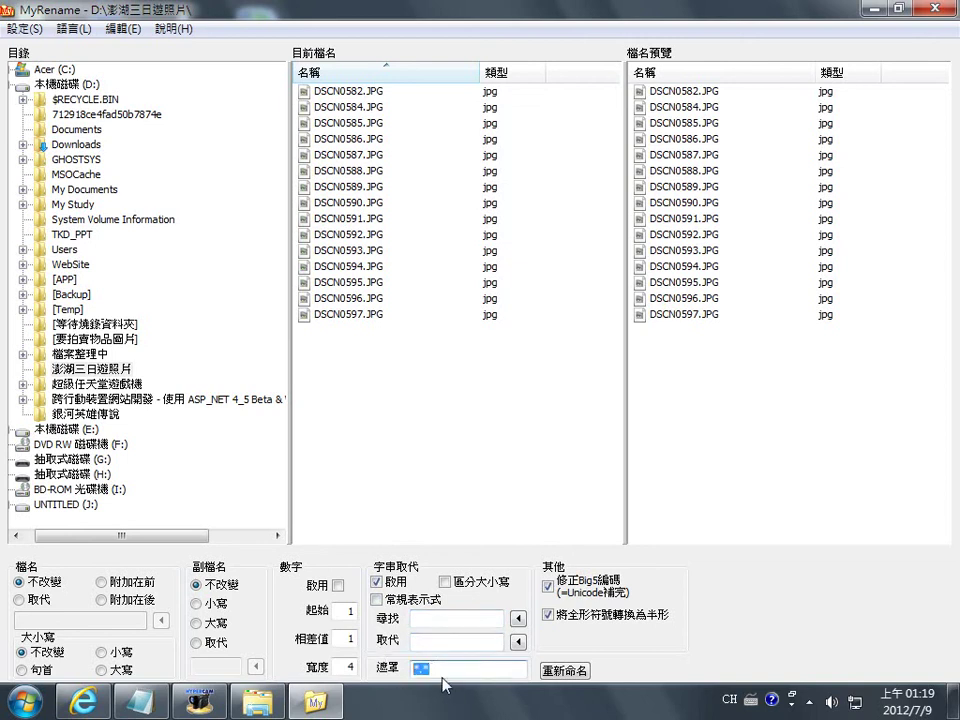
click(437, 671)
double_click(432, 670)
click(415, 670)
key(Delete)
text(p)
click(425, 668)
double_click(434, 670)
click(474, 538)
drag(420, 668, 406, 678)
text(58*)
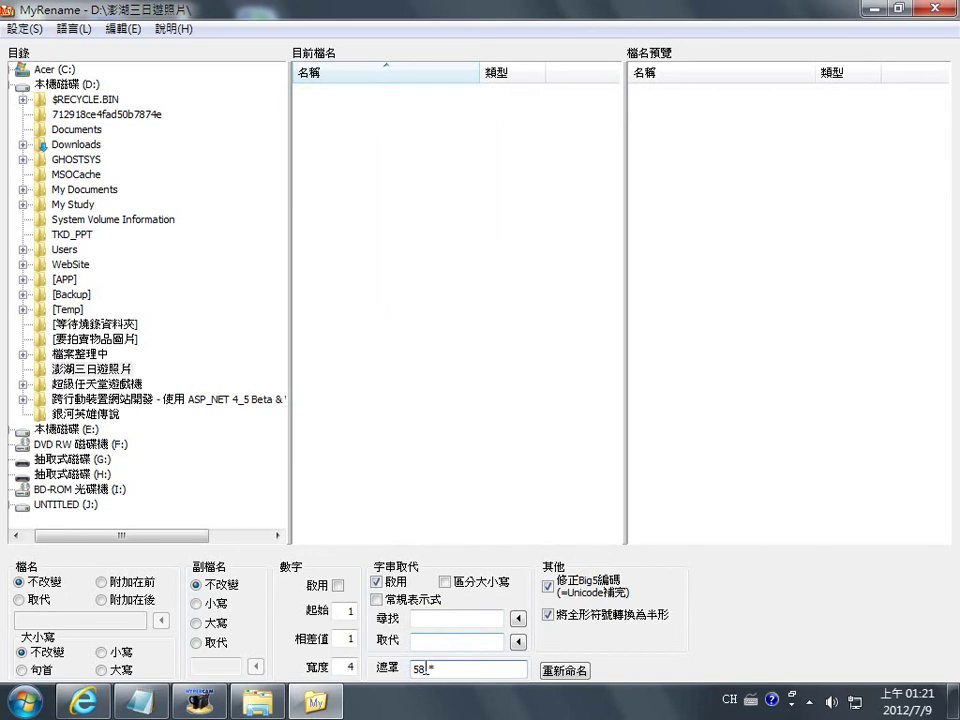
Step: Set the file mask to *58*.* to list only photos with 58 in their names
drag(427, 668, 417, 669)
text(*)
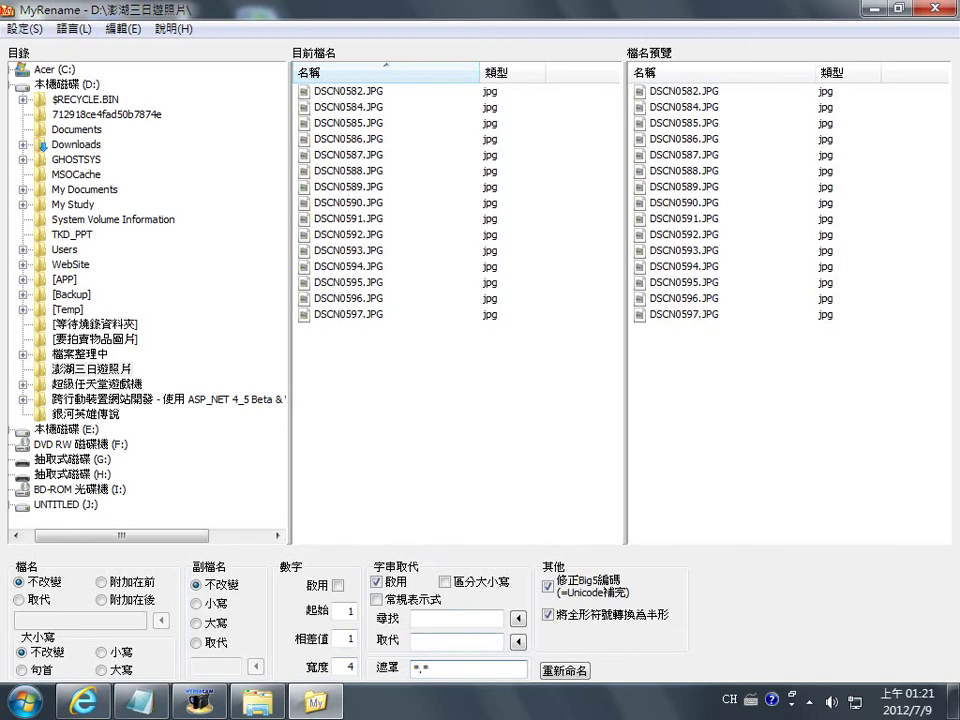
click(418, 668)
text(8)
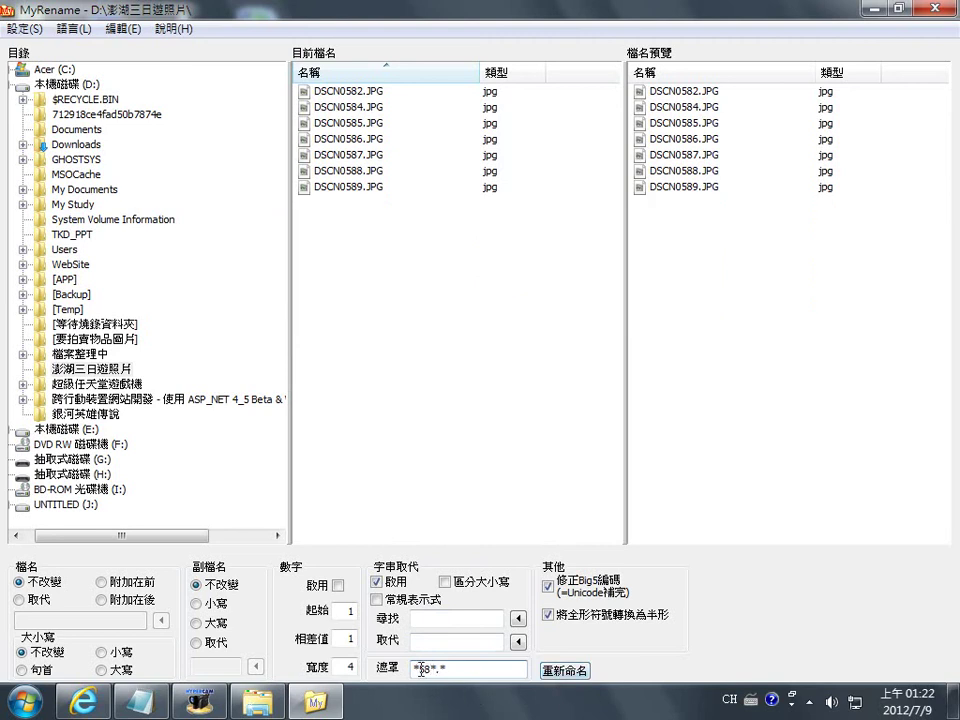
Step: Remove 58 from the file mask and set it to *2.* to list photos whose names end in 2
drag(424, 669, 435, 672)
mouse_move(418, 670)
mouse_down()
mouse_move(436, 671)
mouse_move(426, 672)
mouse_up()
click(446, 671)
double_click(443, 669)
click(433, 668)
key(Delete)
key(Delete)
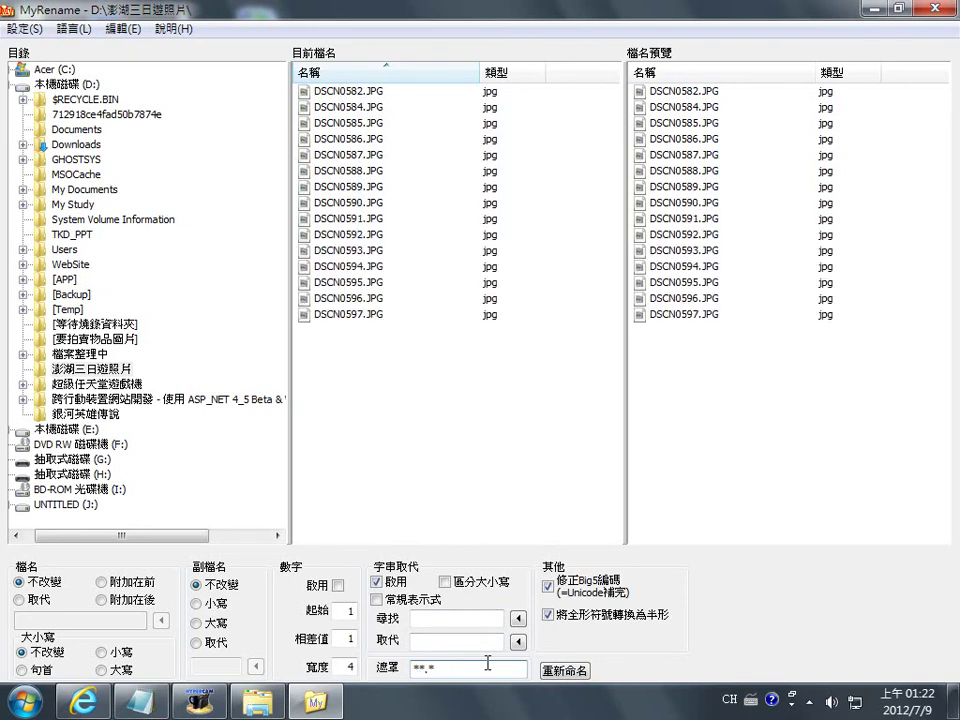
text(2)
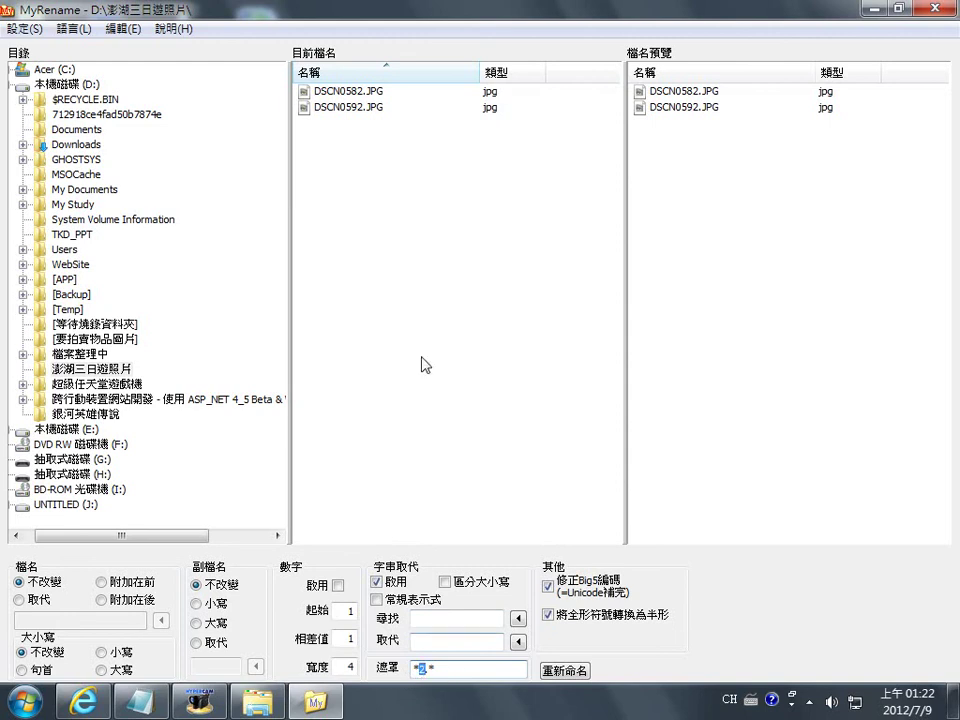
Step: Set the file mask to *59*.* to list only photos with 59 in their names
drag(421, 668, 413, 668)
click(415, 668)
text(*)
drag(424, 672, 427, 657)
drag(424, 671, 408, 669)
text(*2.)
key(BackSpace)
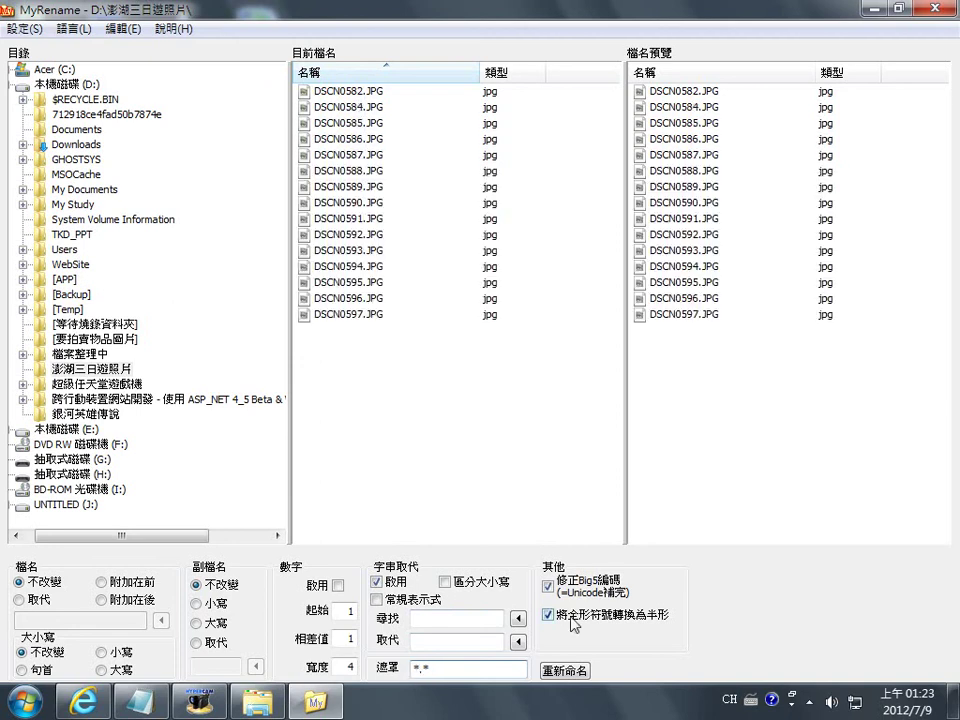
text(59)
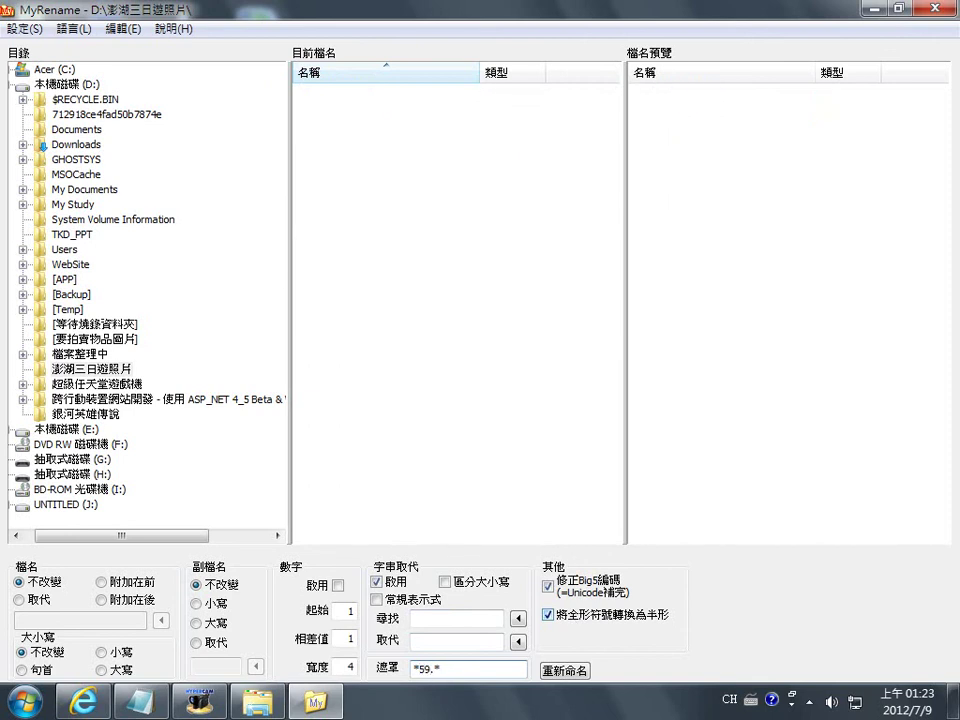
text(*)
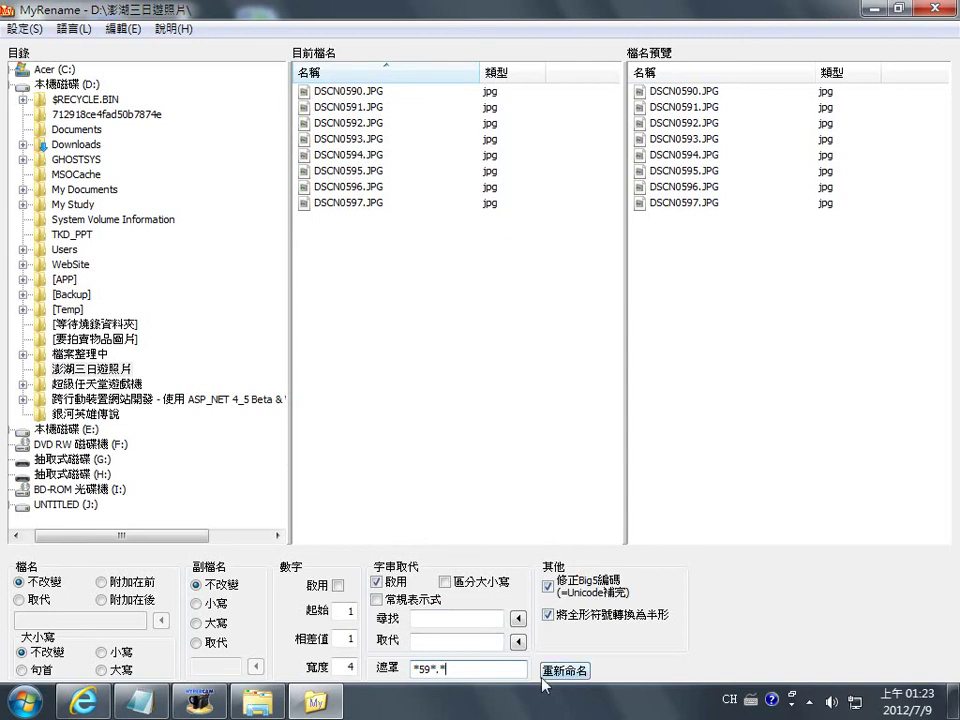
Step: Extend the file mask to *59*.*p* to filter the 59 photos by a p in their extension as well
text(*)
double_click(446, 671)
click(459, 666)
double_click(444, 671)
Step: Reset the file mask to *.* to list every file and select the 澎湖三日遊照片 folder
drag(462, 669, 404, 688)
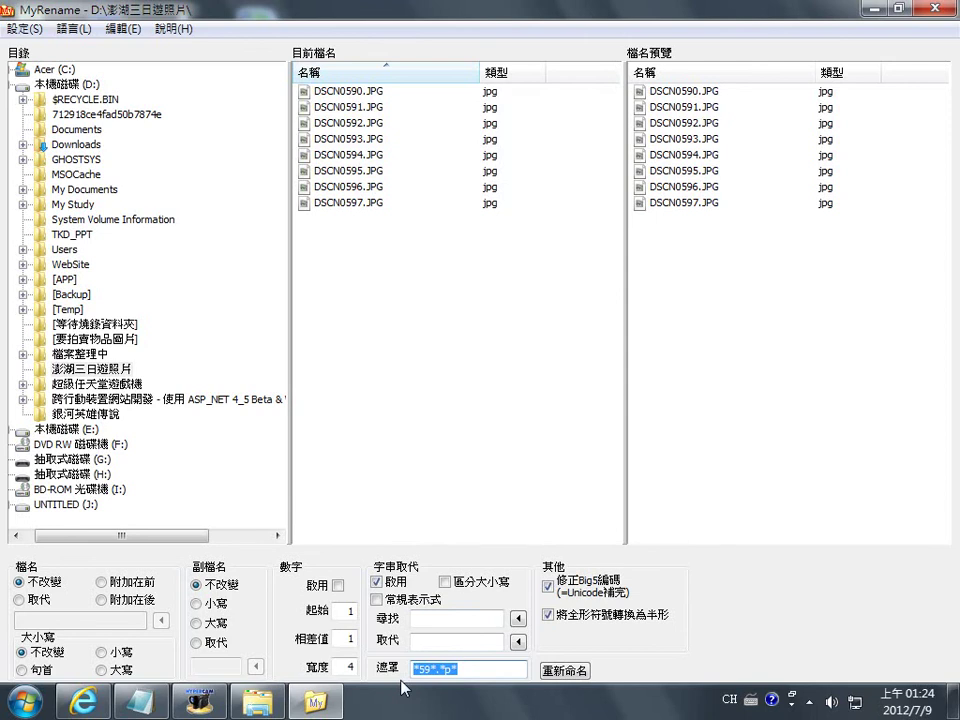
text(*.)
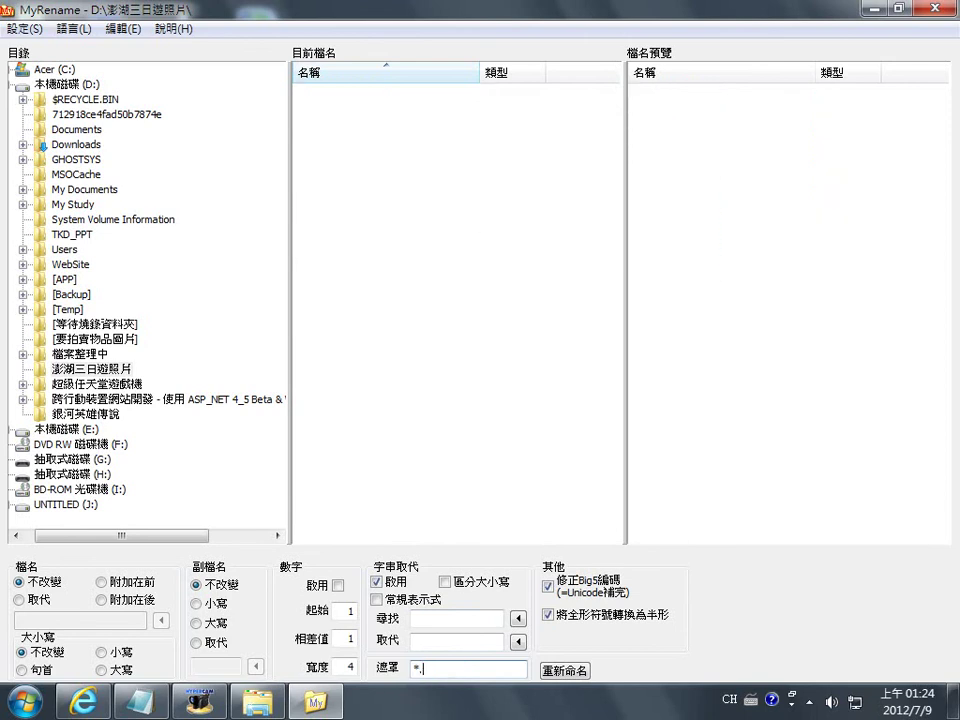
text(*)
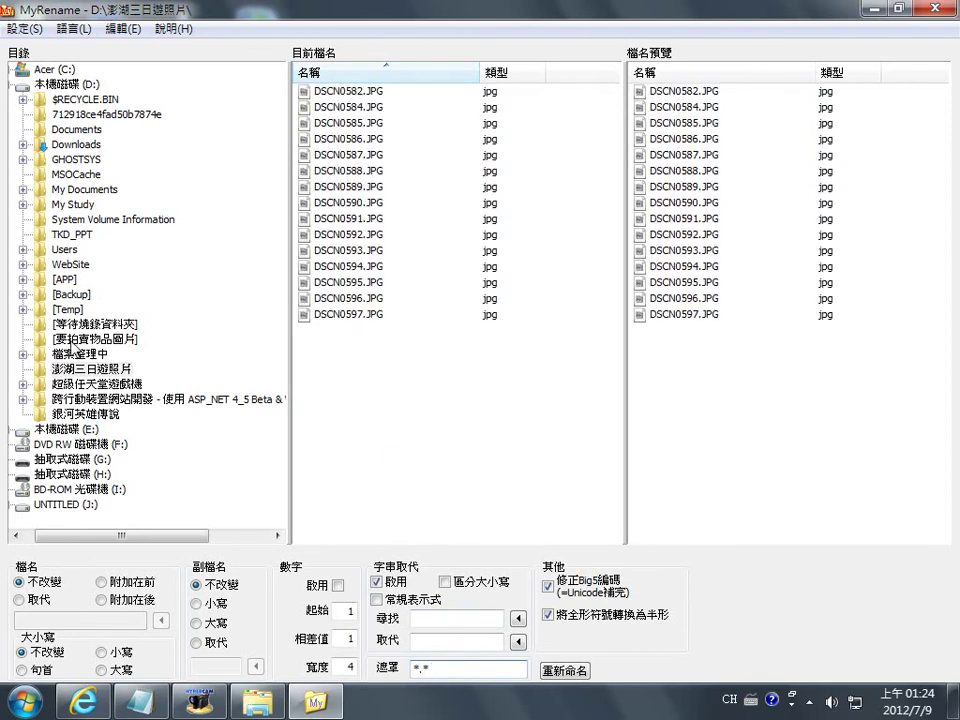
click(88, 368)
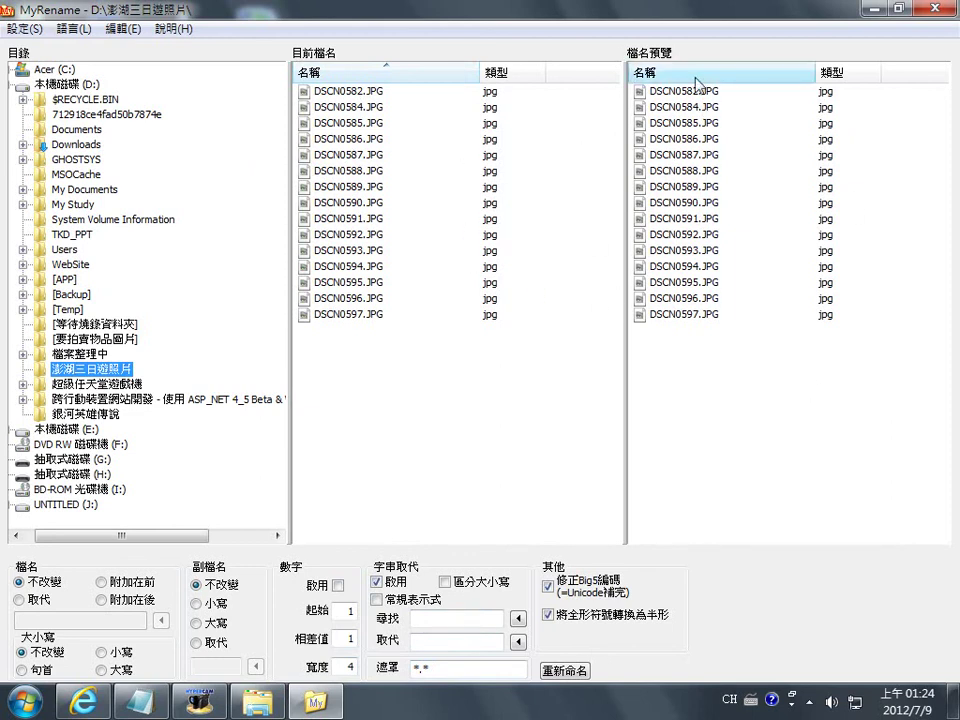
Step: Start the batch rename (重新命名) of the listed photos and cancel it at the confirmation
click(570, 672)
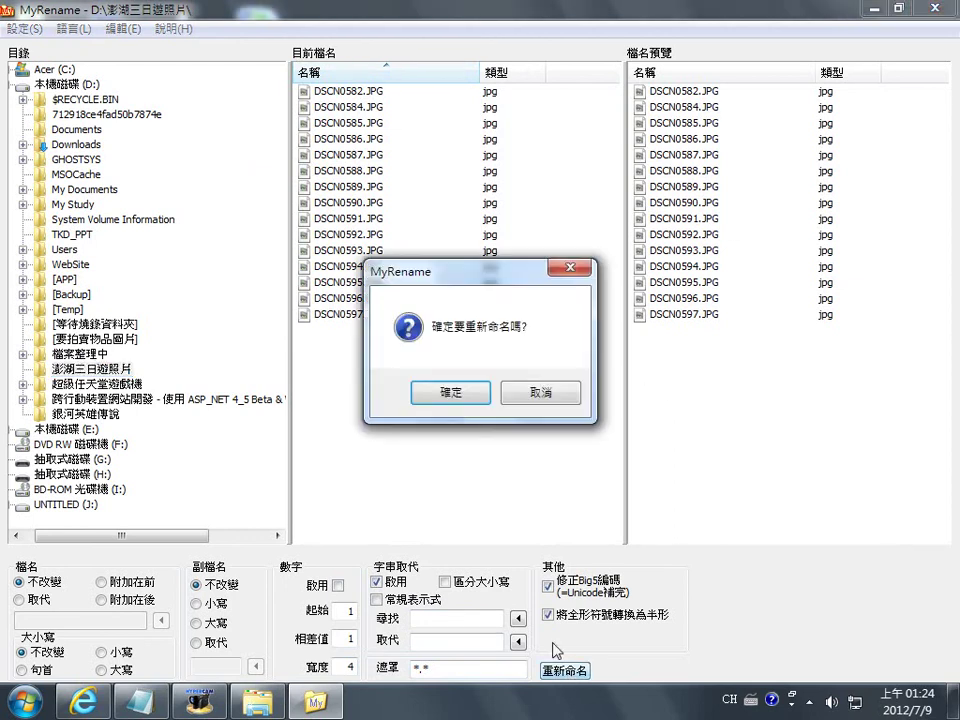
click(538, 394)
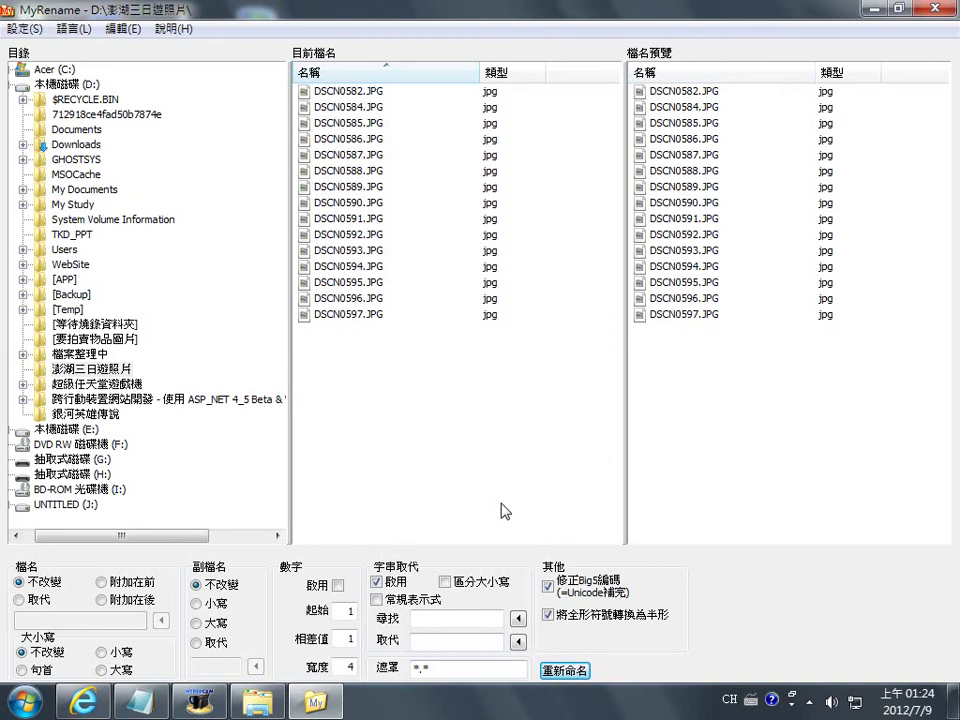
Step: Switch to the aaa.txt note in Notepad and place the cursor inside its title line
click(140, 700)
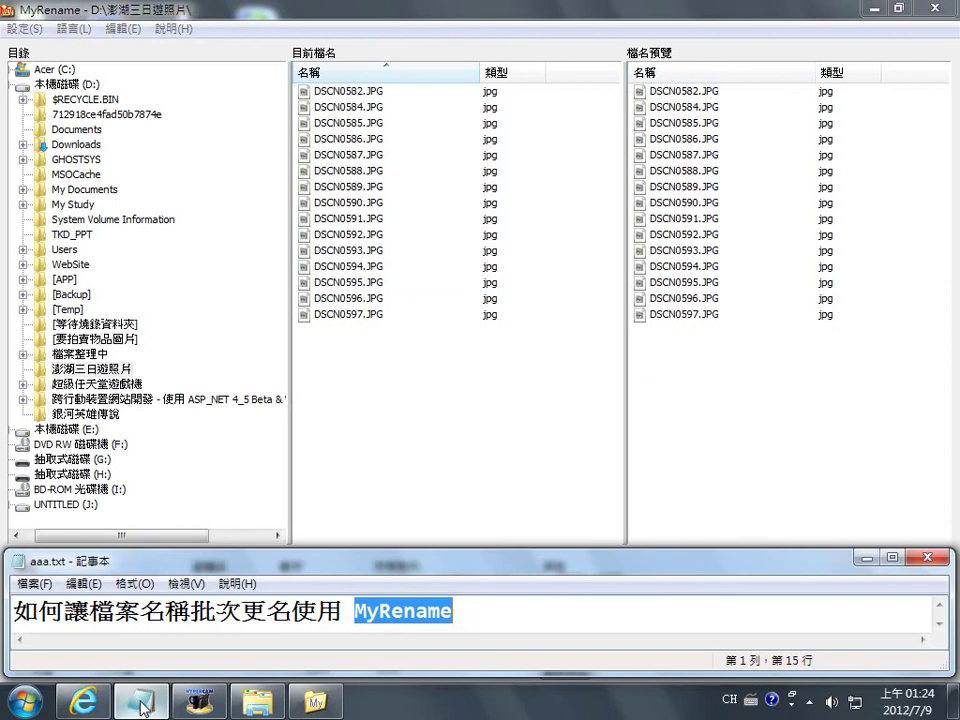
click(246, 617)
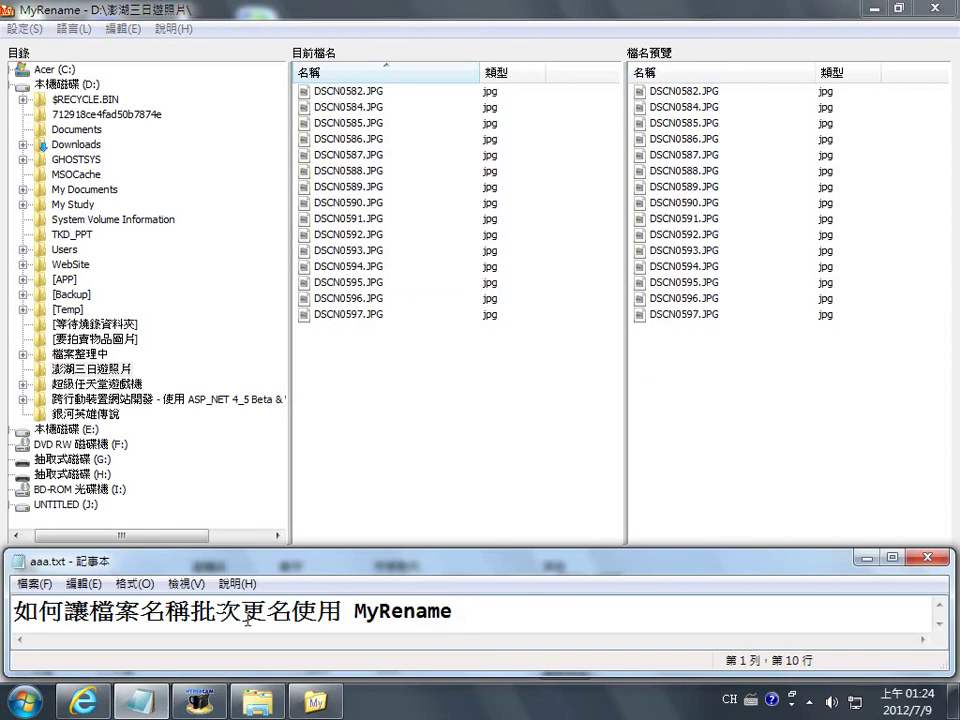